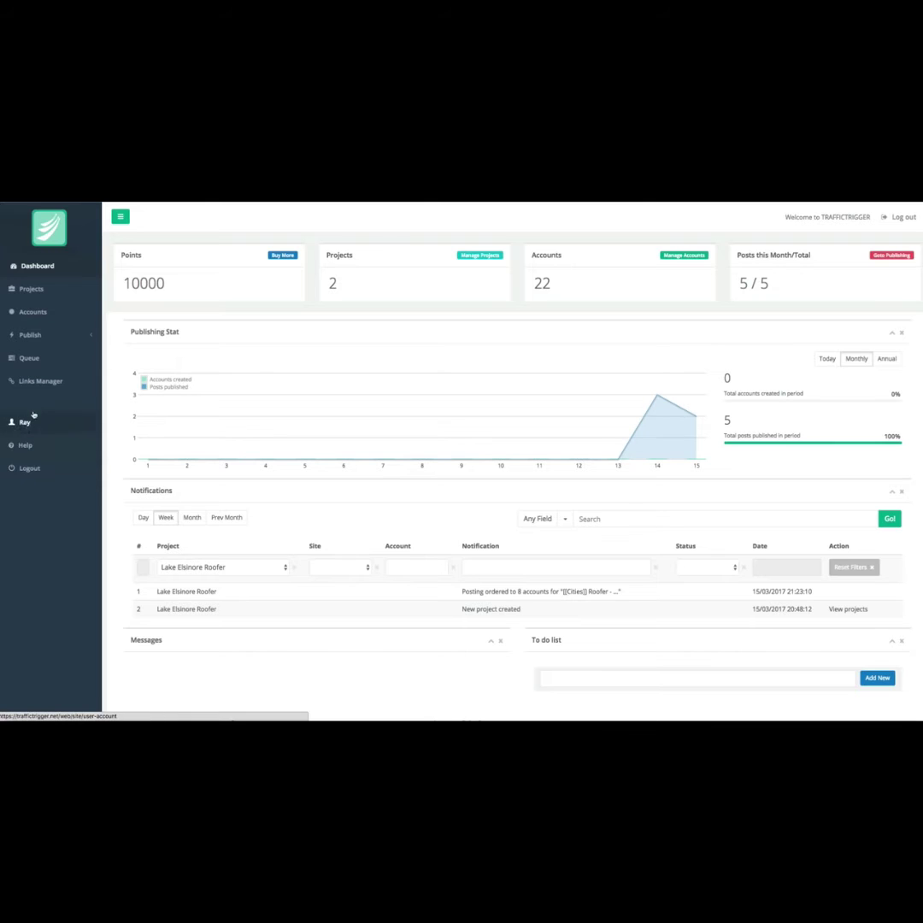
- Create a new project named "San Diego Roofer" with the description "Roofing videos for San Diego are"
{"action": "left_click", "coordinate": [33, 291]}
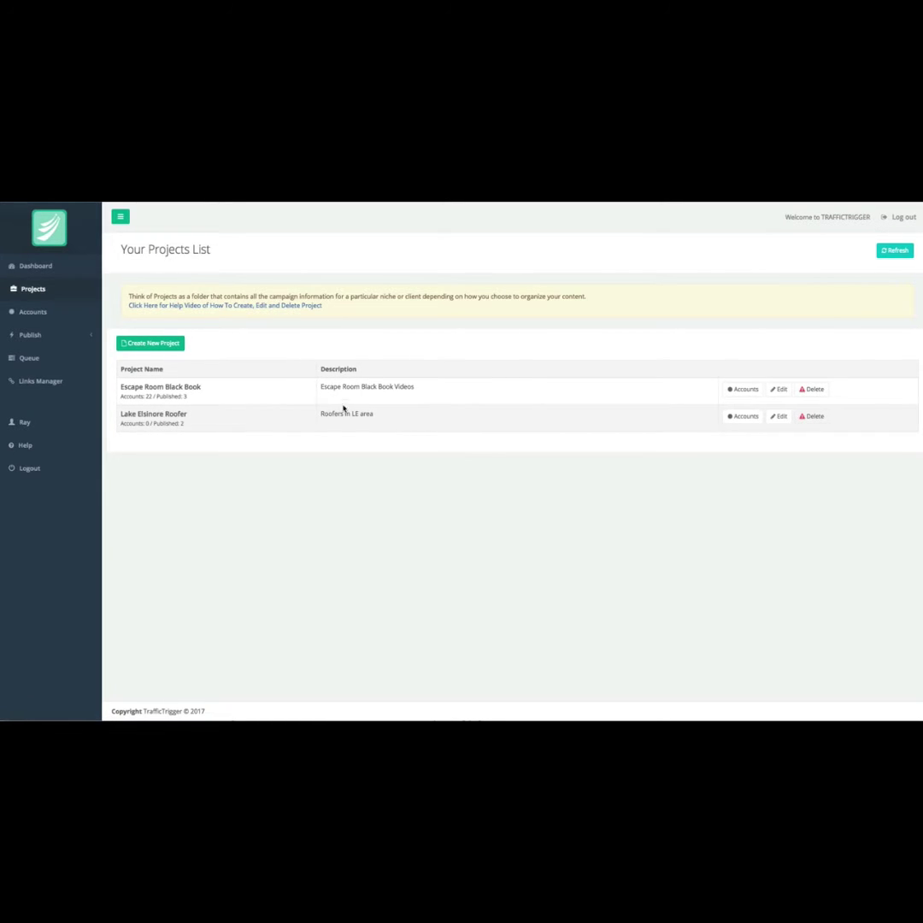
{"action": "left_click", "coordinate": [162, 348]}
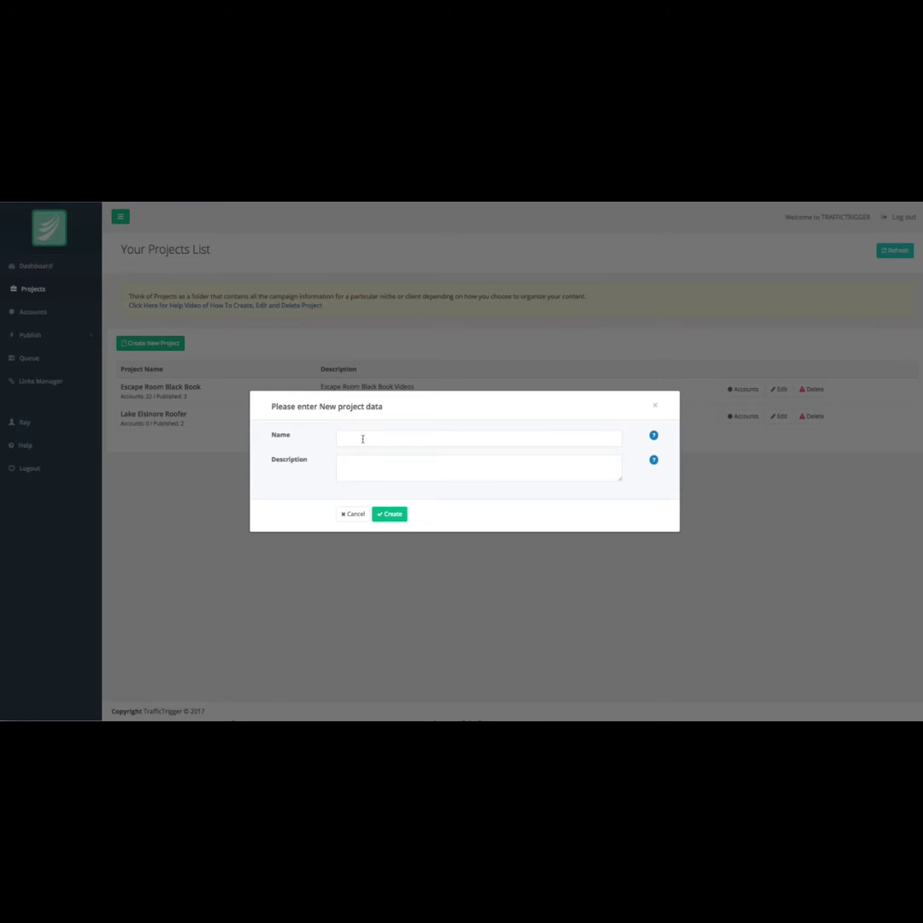
{"action": "left_click", "coordinate": [362, 439]}
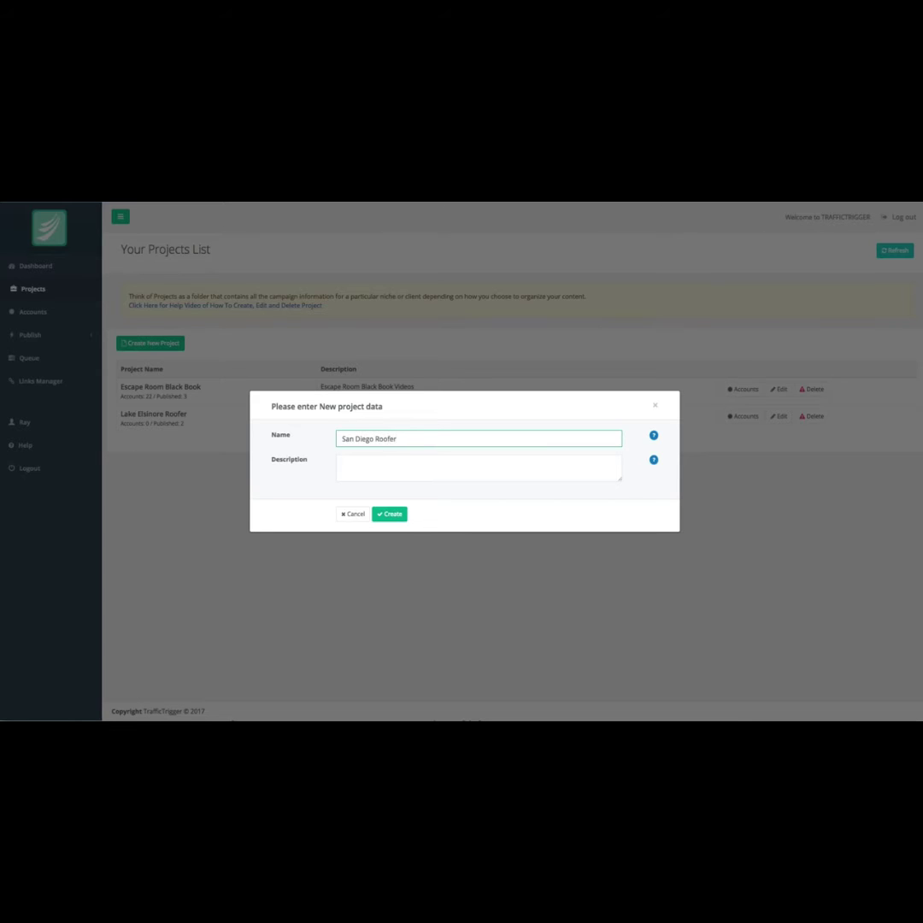
{"action": "key", "text": "Tab"}
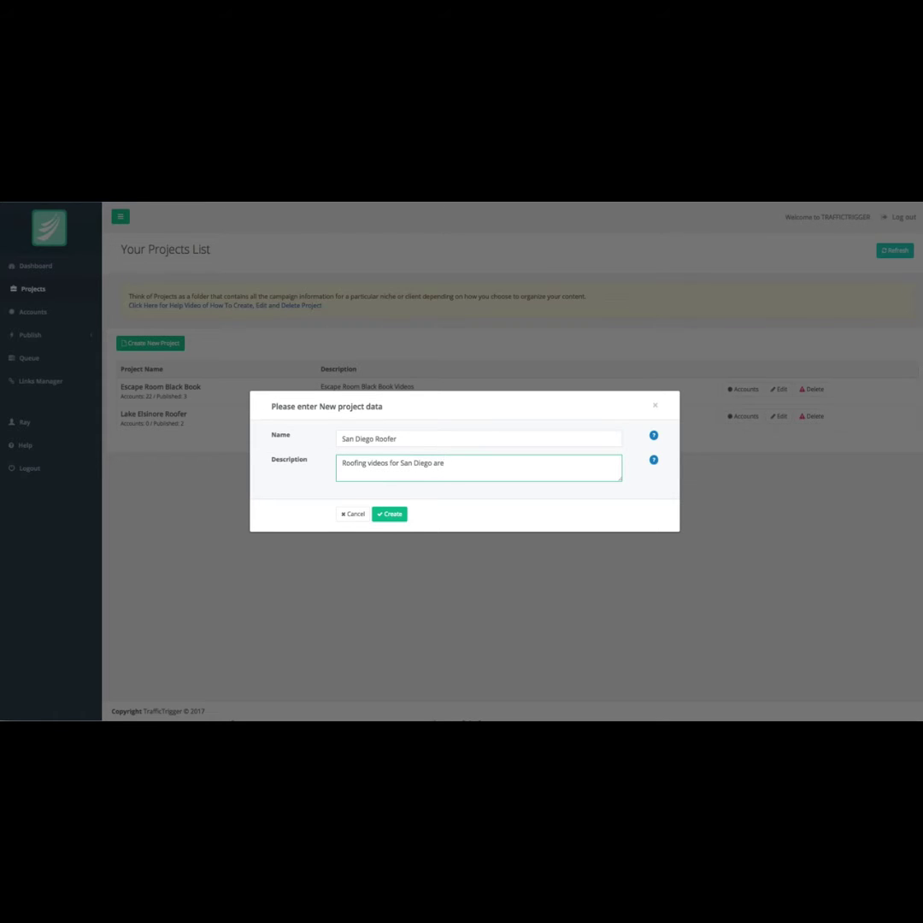
{"action": "left_click", "coordinate": [386, 515]}
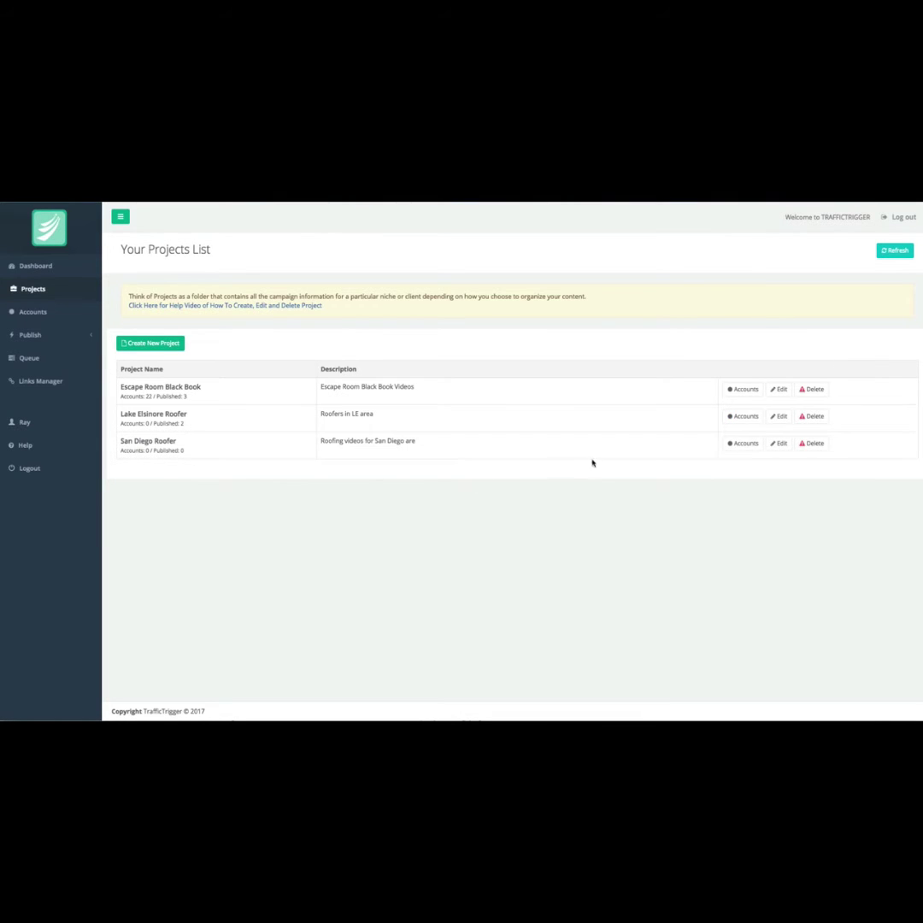
- Check the San Diego Roofer project's details without changing them, and view its Twitter and Pinterest account entries
{"action": "left_click", "coordinate": [779, 443]}
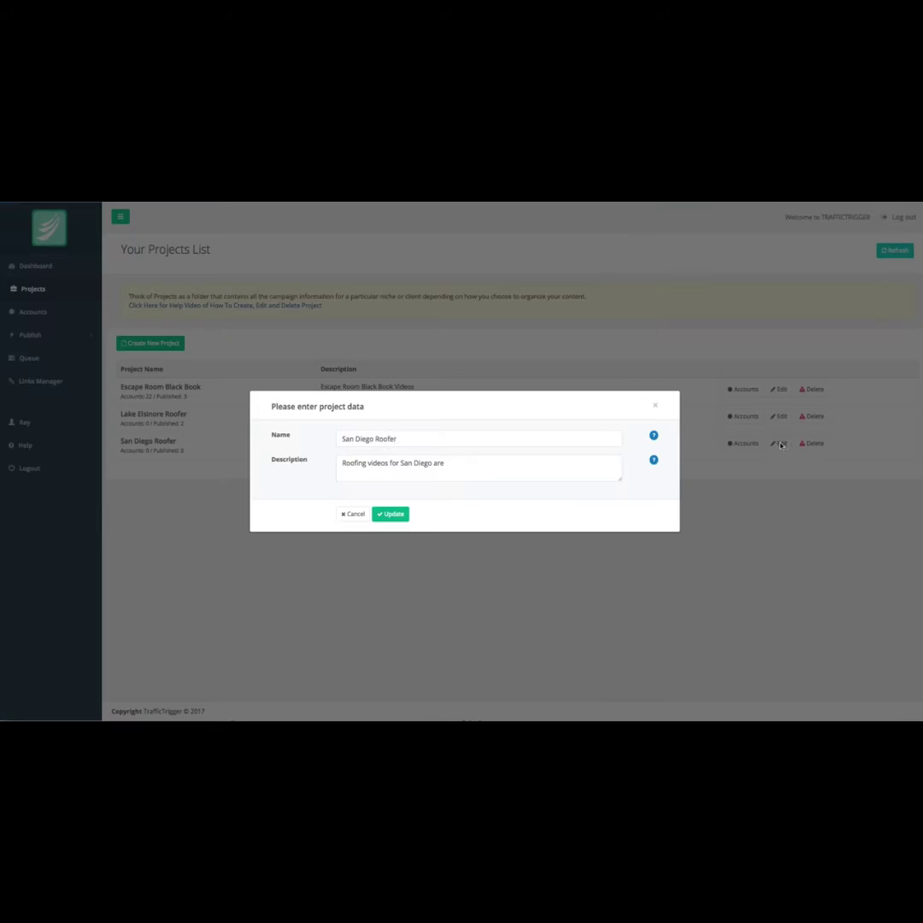
{"action": "left_click", "coordinate": [655, 406]}
{"action": "left_click", "coordinate": [740, 444]}
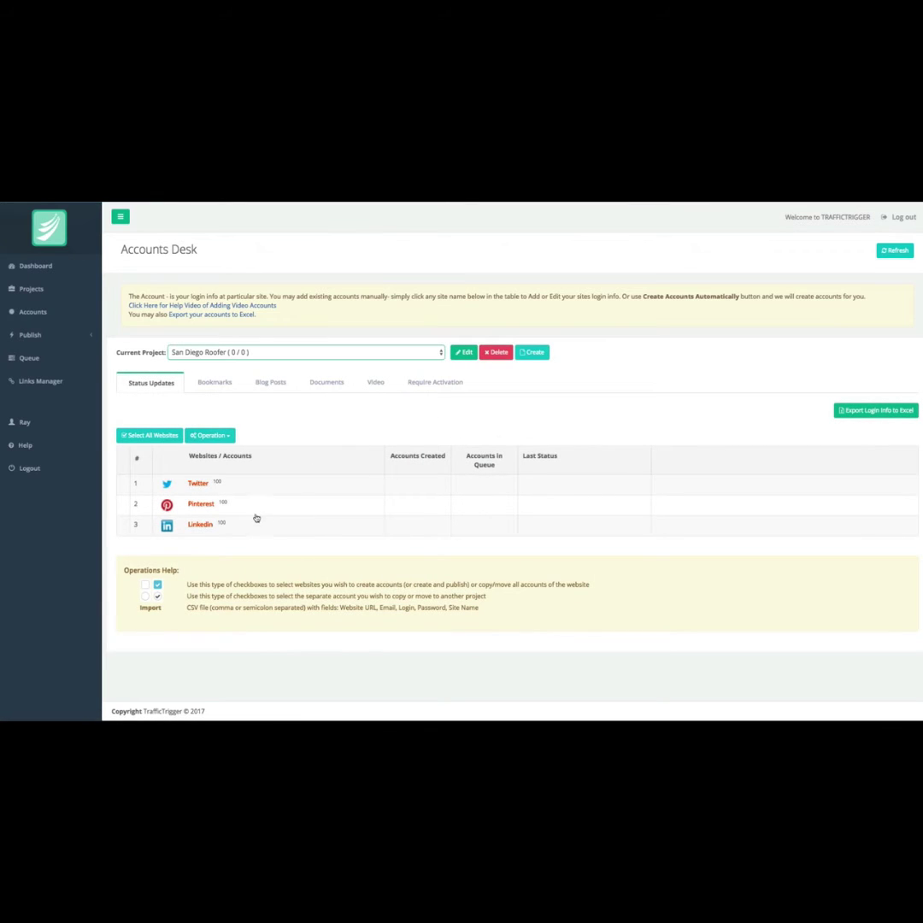
{"action": "left_click", "coordinate": [199, 484]}
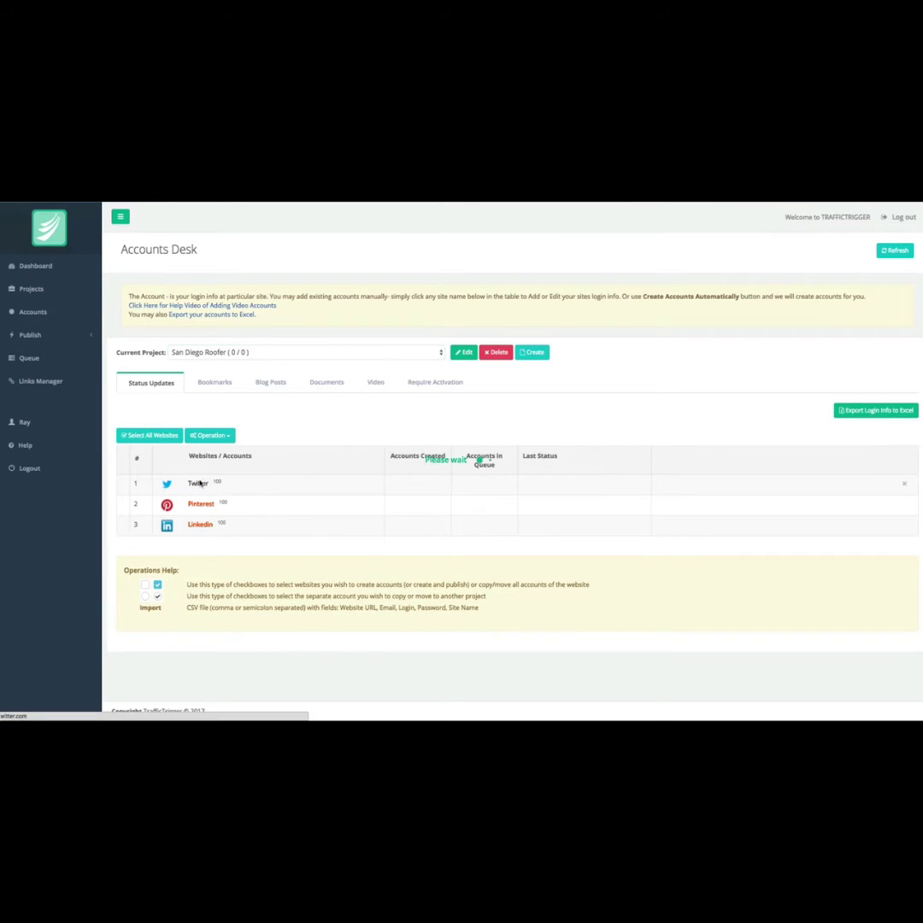
{"action": "left_click", "coordinate": [203, 531]}
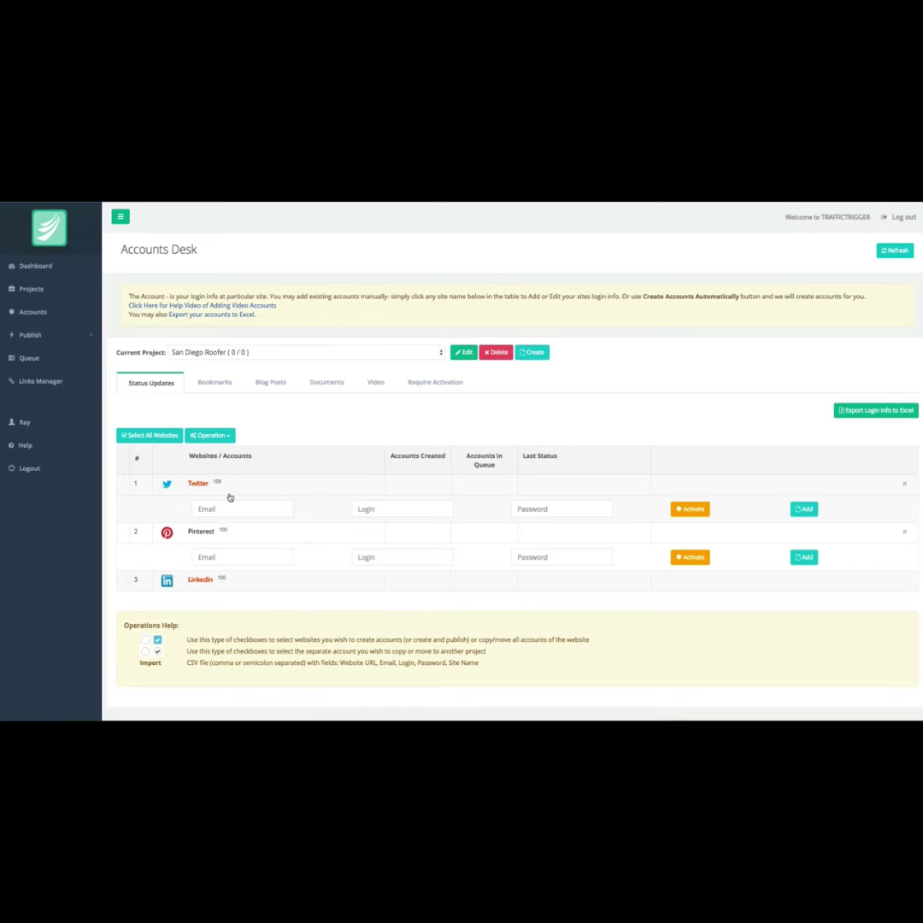
- Switch the accounts list to the Lake Elsinore Roofer project and expand its Twitter, Pinterest and LinkedIn accounts
{"action": "left_click", "coordinate": [249, 354]}
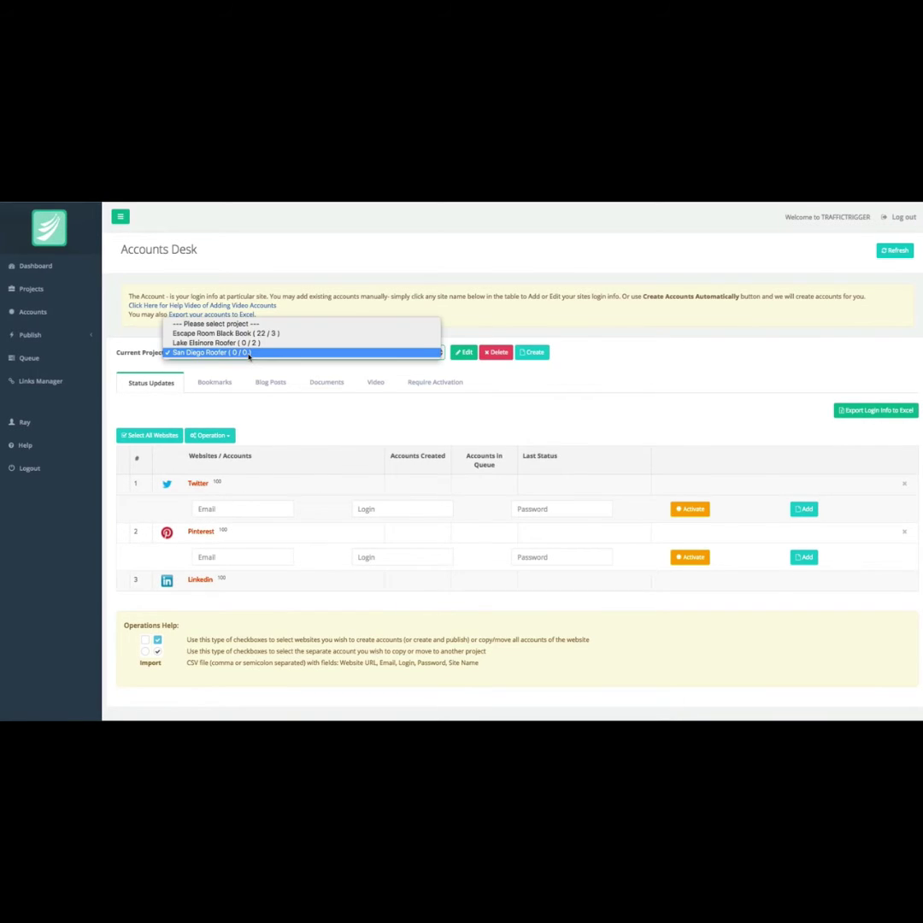
{"action": "left_click", "coordinate": [247, 344]}
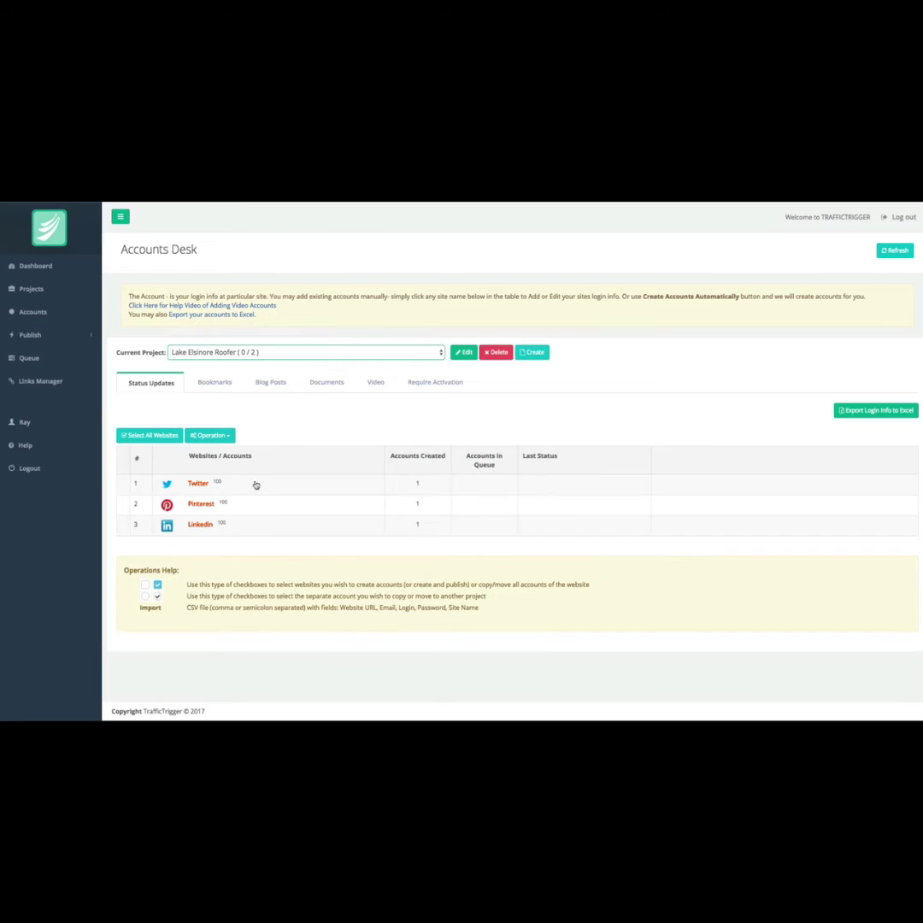
{"action": "left_click", "coordinate": [202, 483]}
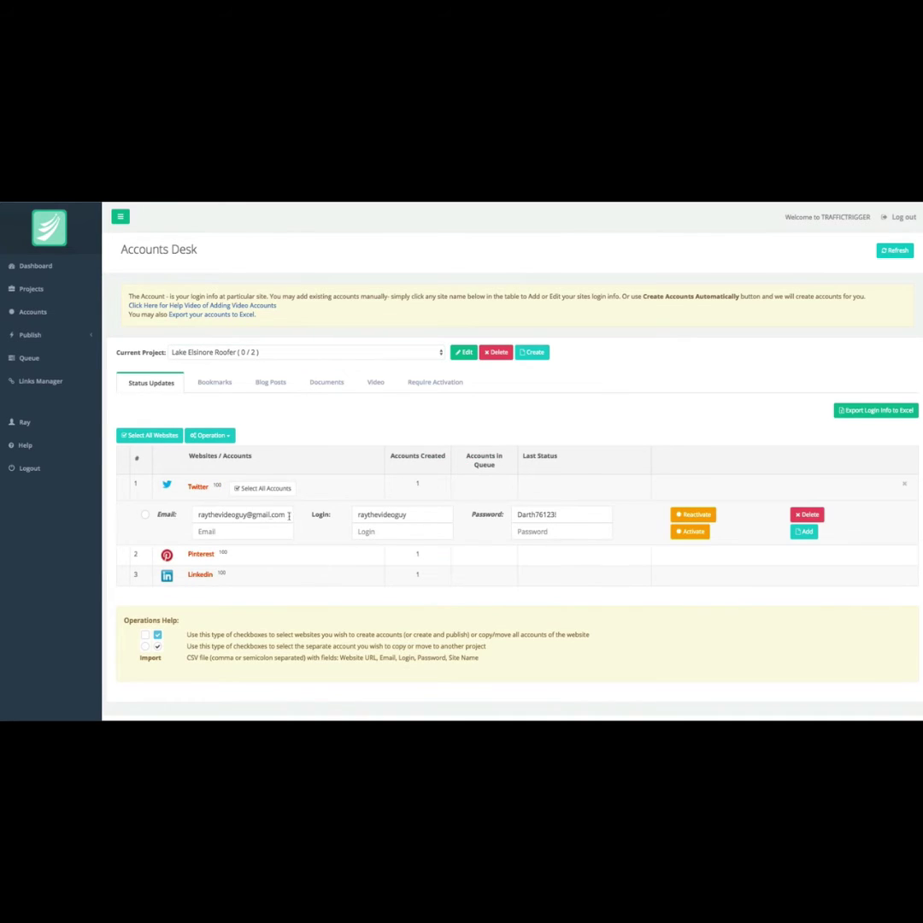
{"action": "left_click", "coordinate": [201, 555]}
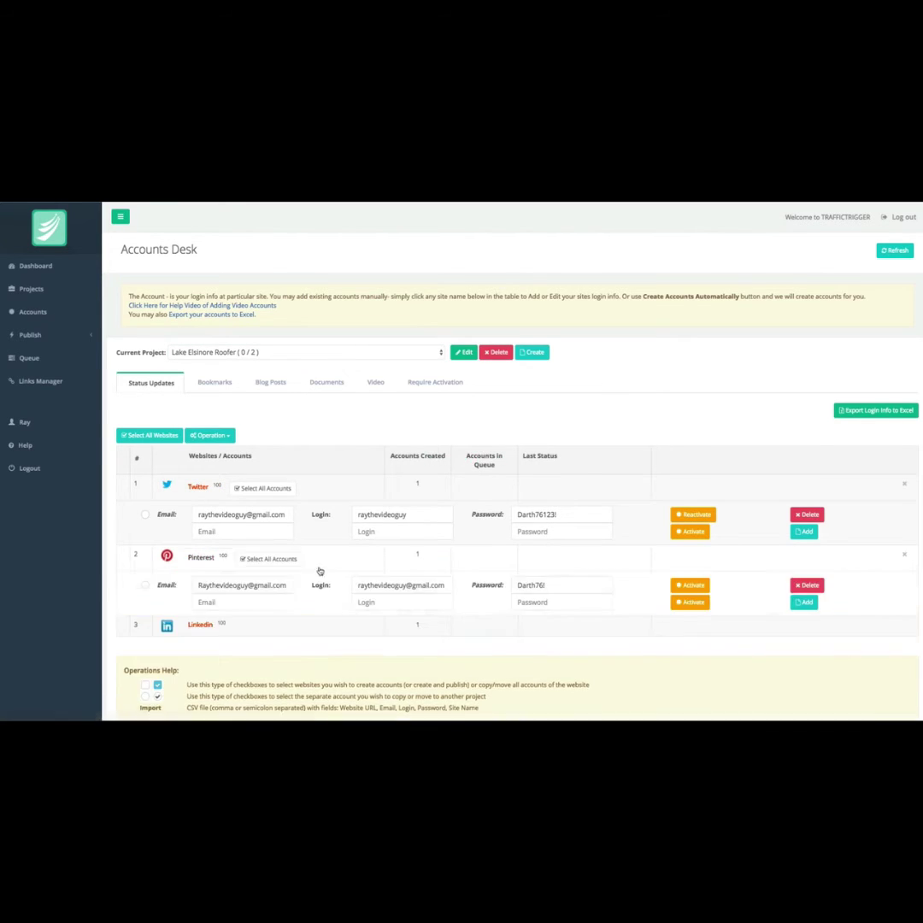
{"action": "left_click", "coordinate": [200, 623]}
- Select the existing LinkedIn, Pinterest and Twitter accounts and copy them to the San Diego Roofer project
{"action": "left_click", "coordinate": [145, 656]}
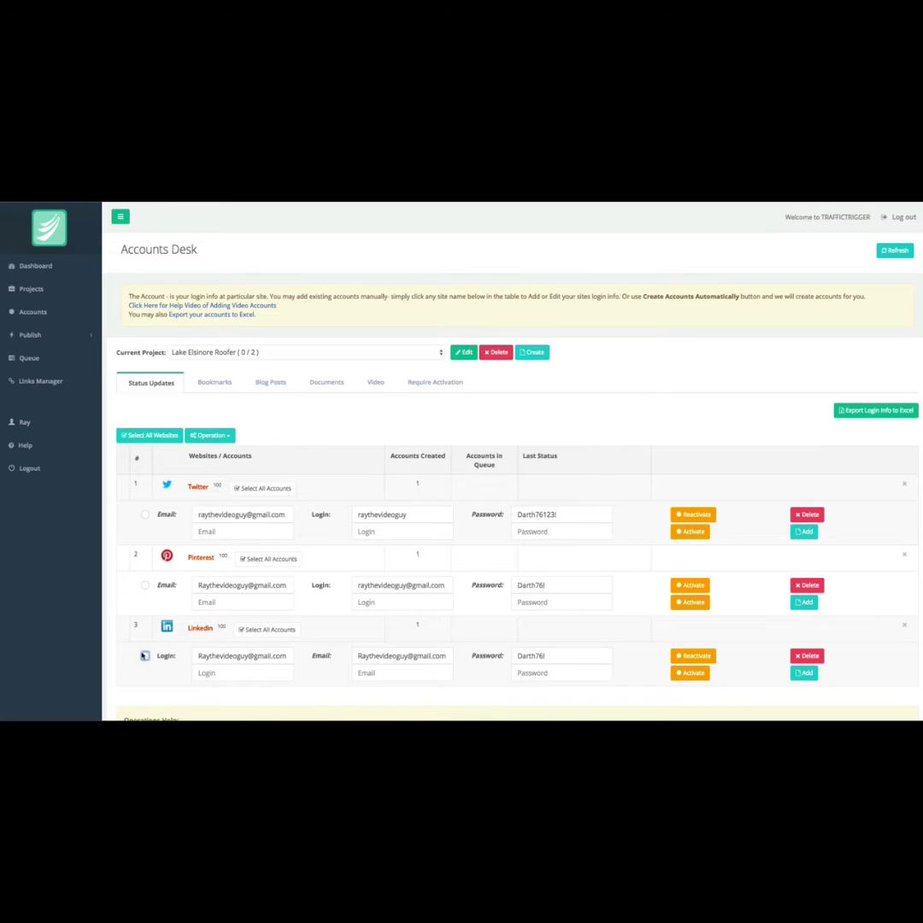
{"action": "left_click", "coordinate": [144, 585]}
{"action": "left_click", "coordinate": [145, 515]}
{"action": "left_click", "coordinate": [210, 435]}
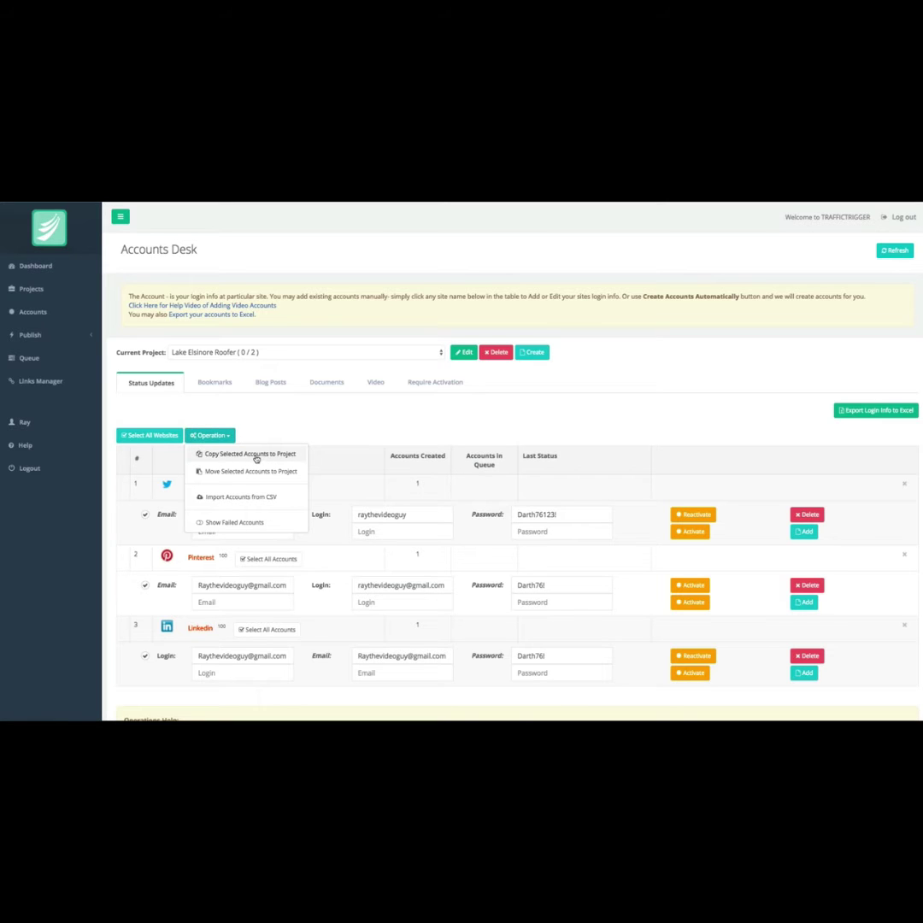
{"action": "left_click", "coordinate": [255, 457]}
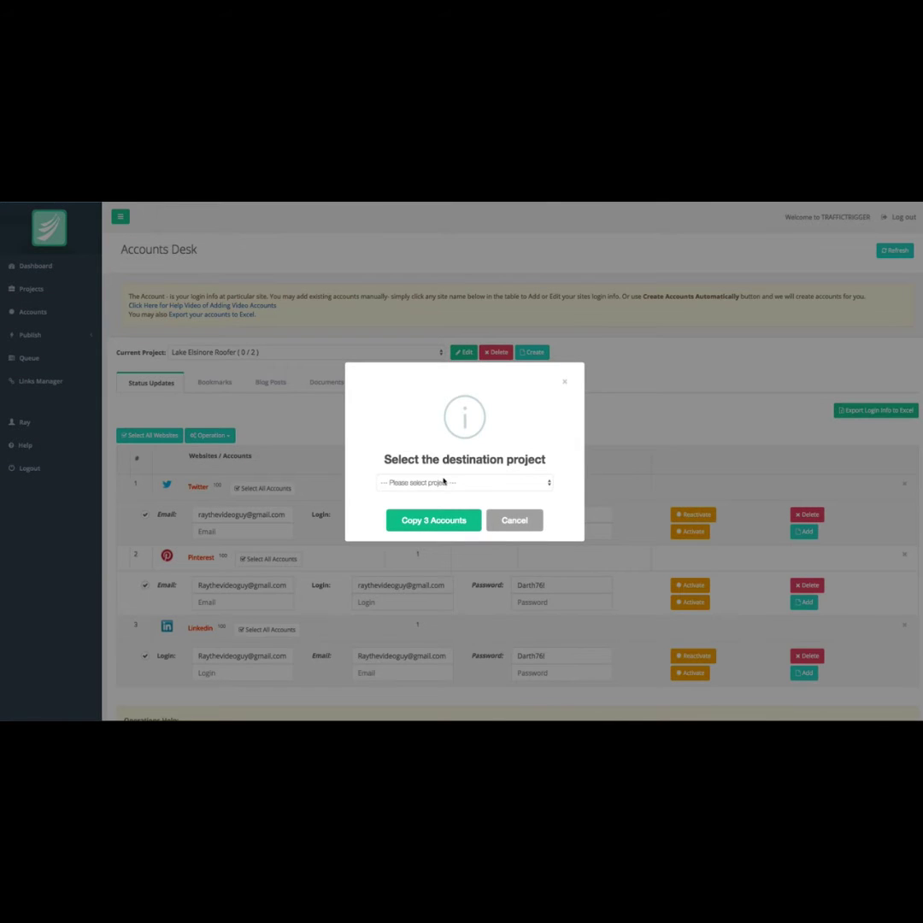
{"action": "left_click", "coordinate": [442, 483]}
{"action": "left_click", "coordinate": [427, 501]}
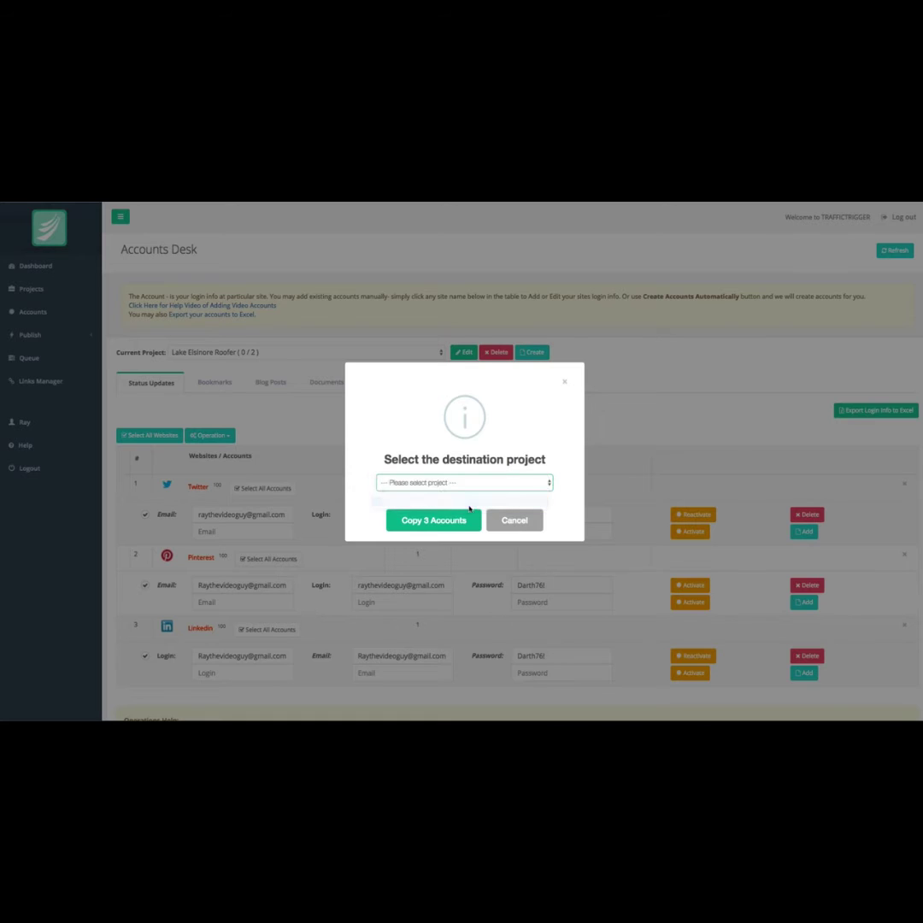
{"action": "left_click", "coordinate": [441, 521]}
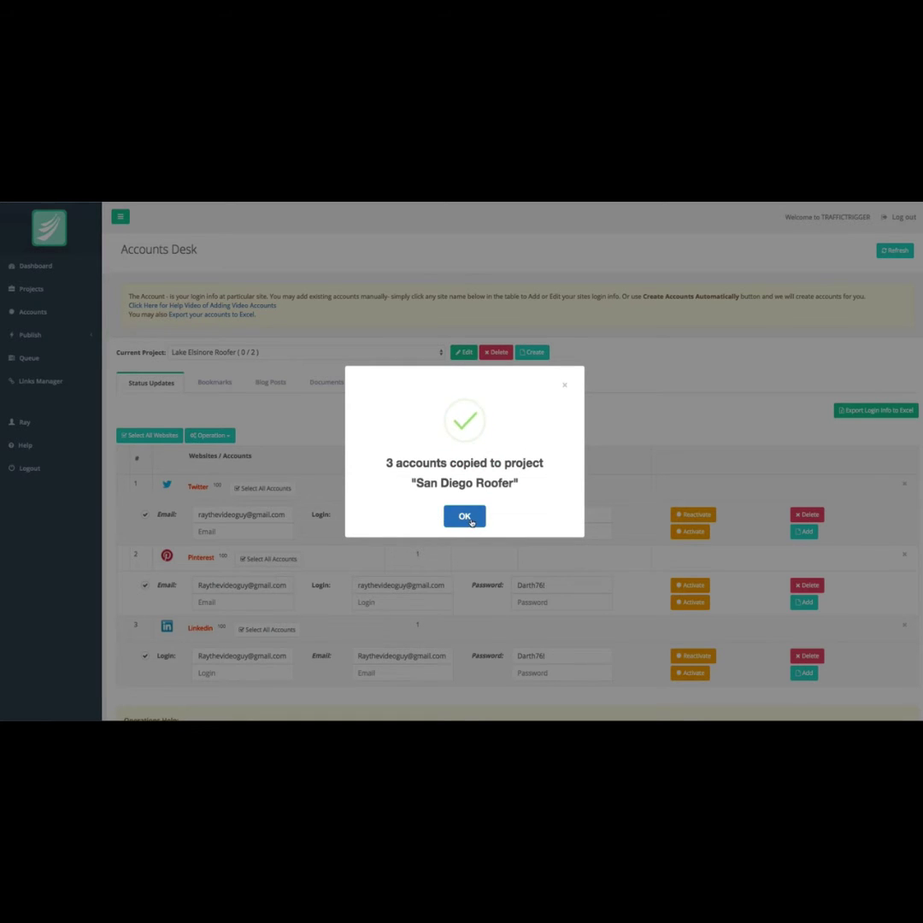
{"action": "left_click", "coordinate": [469, 519]}
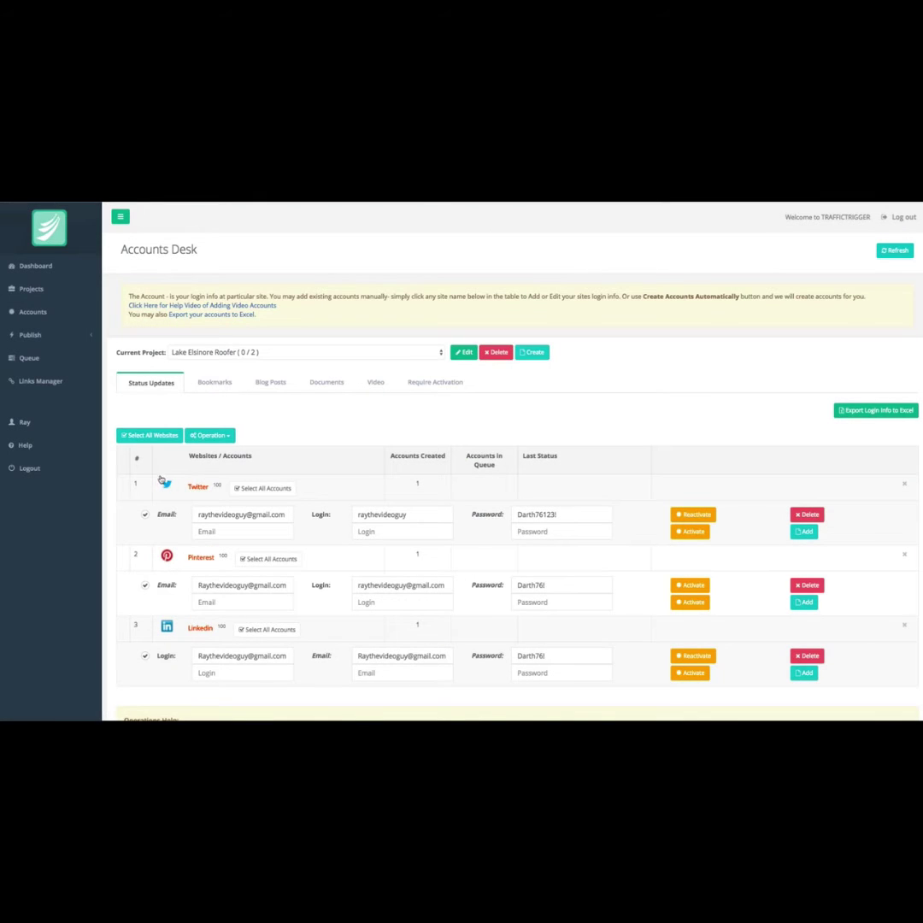
- Look through the Lake Elsinore Roofer project's bookmark, blog post and document accounts
{"action": "left_click", "coordinate": [214, 383]}
{"action": "left_click", "coordinate": [270, 385]}
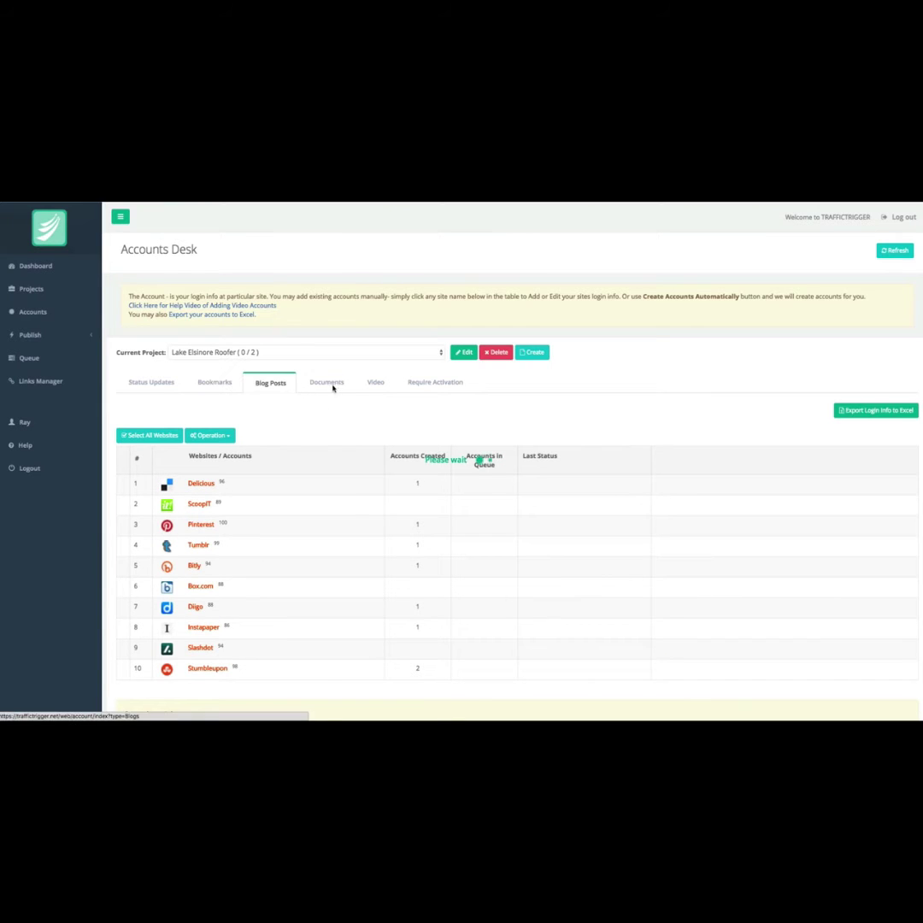
{"action": "left_click", "coordinate": [337, 386]}
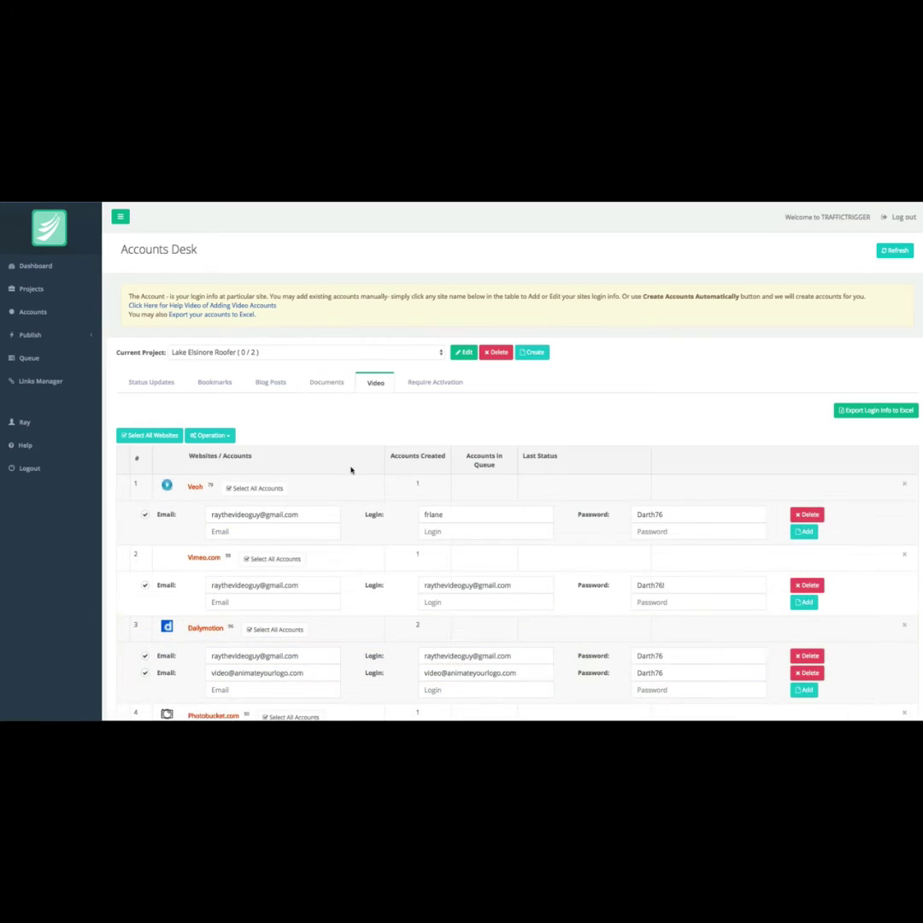
- Switch to the San Diego Roofer project and review its YouTube, Dailymotion, Veoh and Vimeo video accounts
{"action": "left_click", "coordinate": [276, 353]}
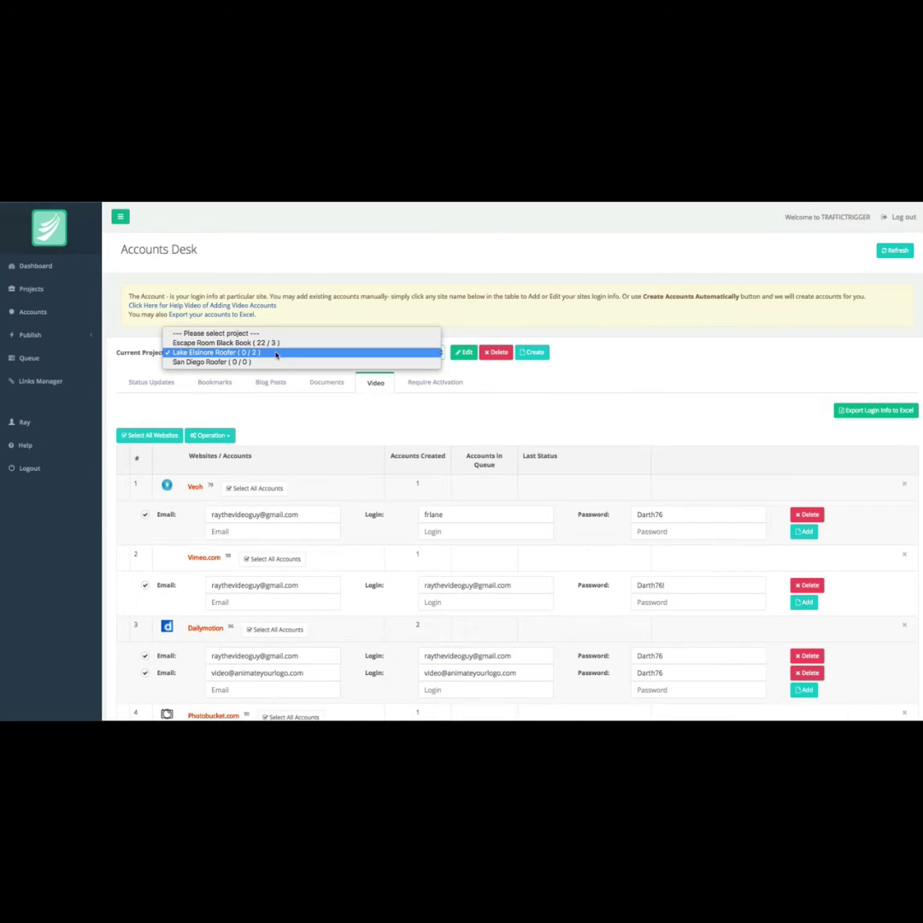
{"action": "left_click", "coordinate": [265, 361]}
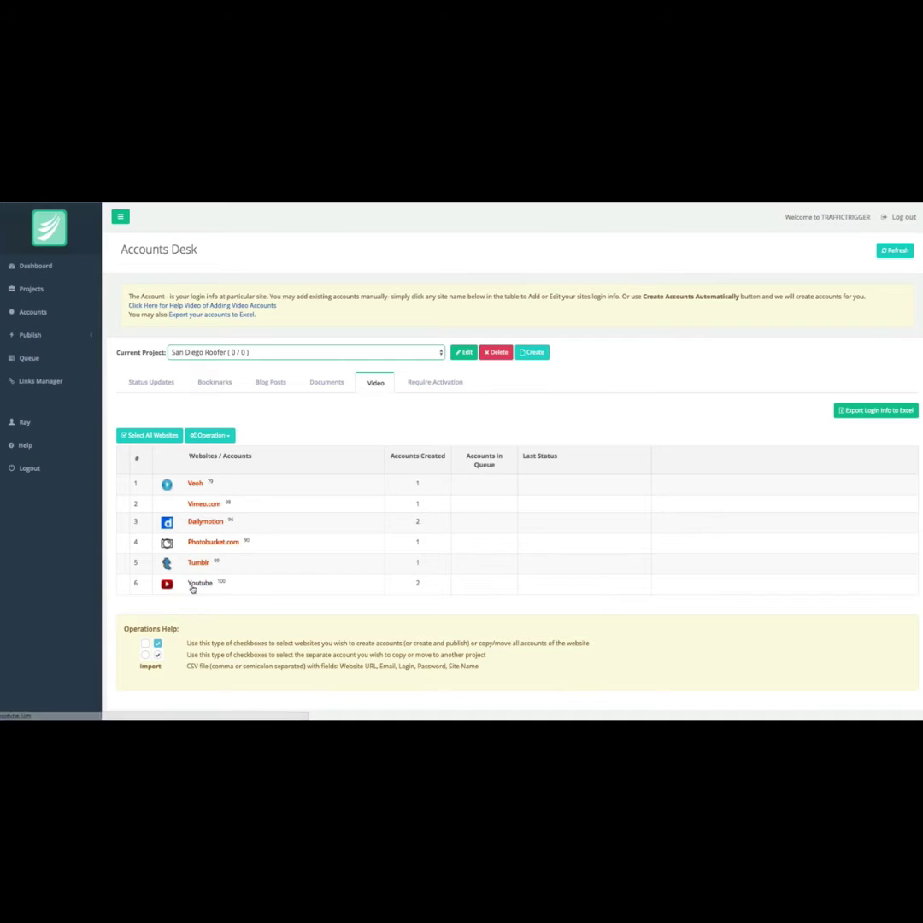
{"action": "left_click", "coordinate": [232, 591]}
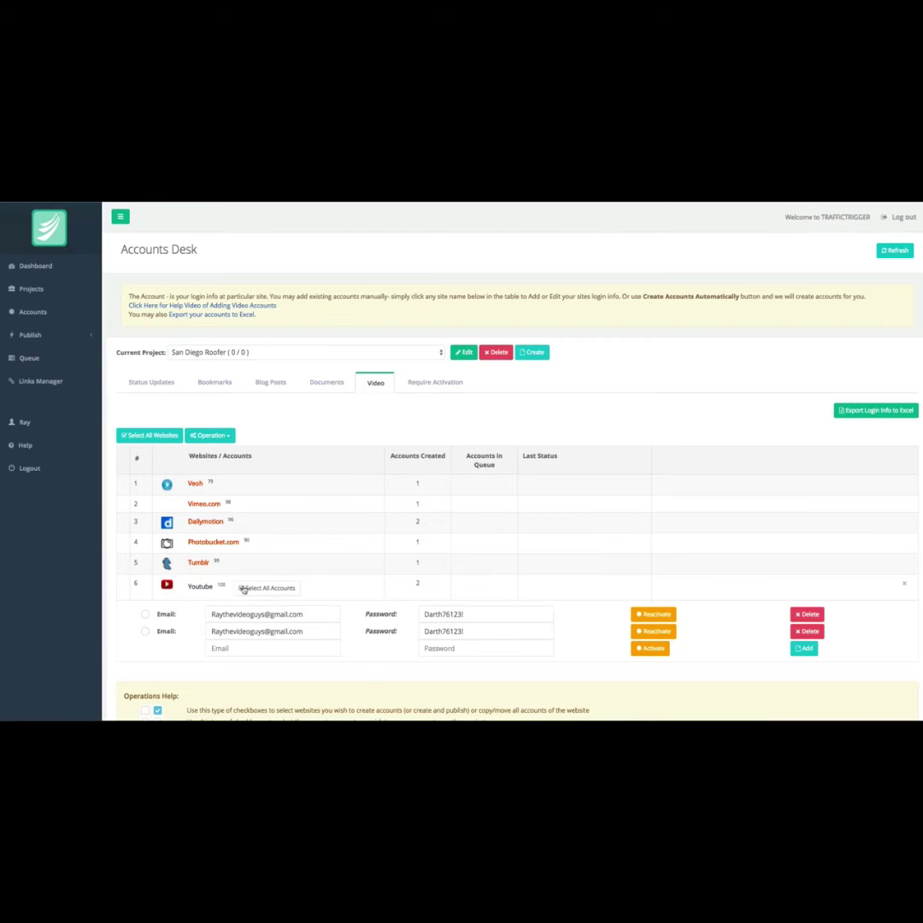
{"action": "left_click", "coordinate": [199, 585]}
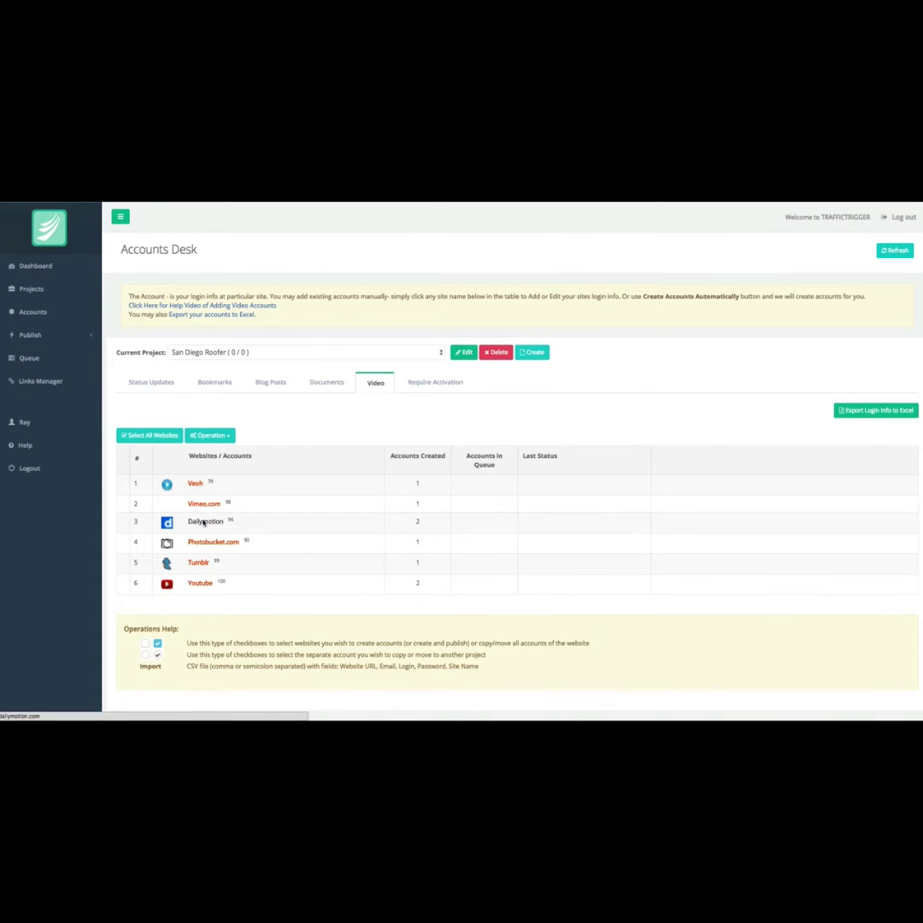
{"action": "left_click", "coordinate": [203, 523]}
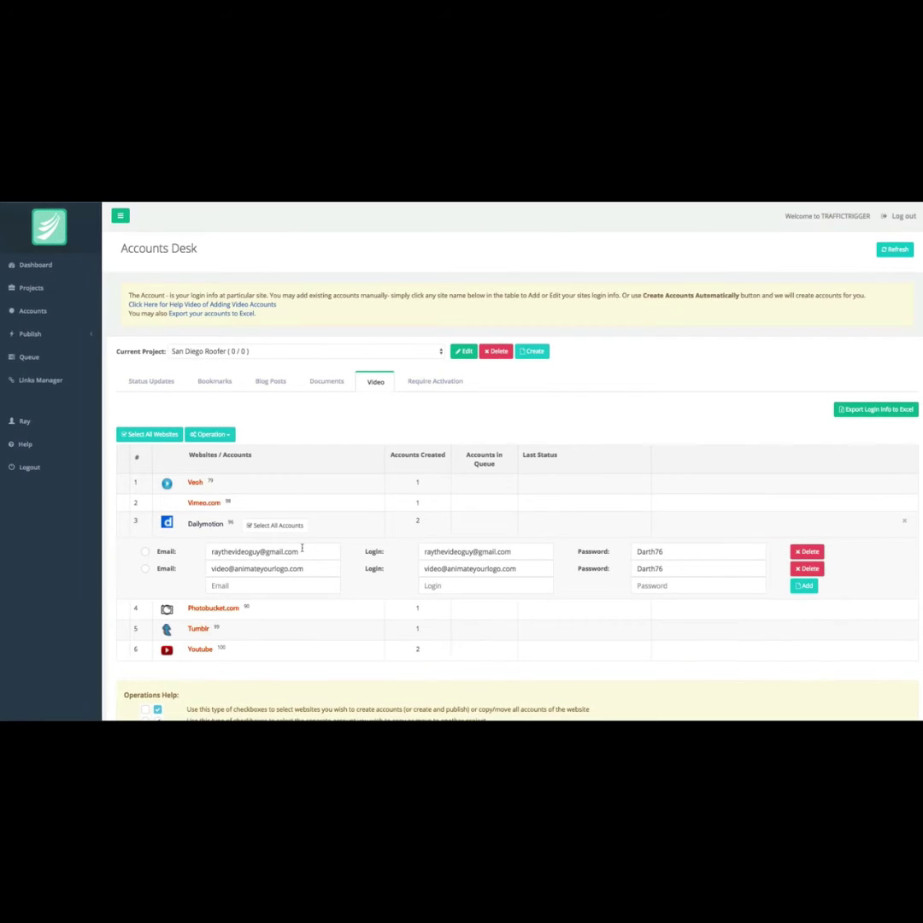
{"action": "left_click", "coordinate": [196, 482]}
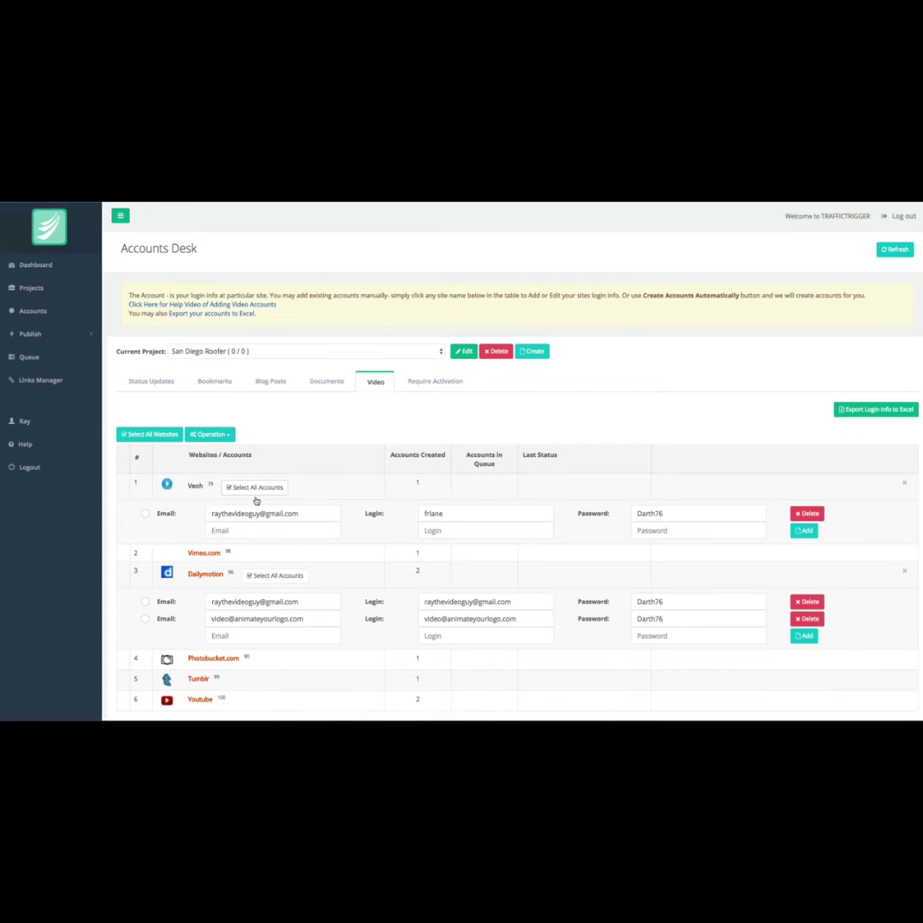
{"action": "left_click", "coordinate": [208, 552]}
{"action": "scroll", "coordinate": [267, 596], "scroll_direction": "down", "scroll_amount": 3}
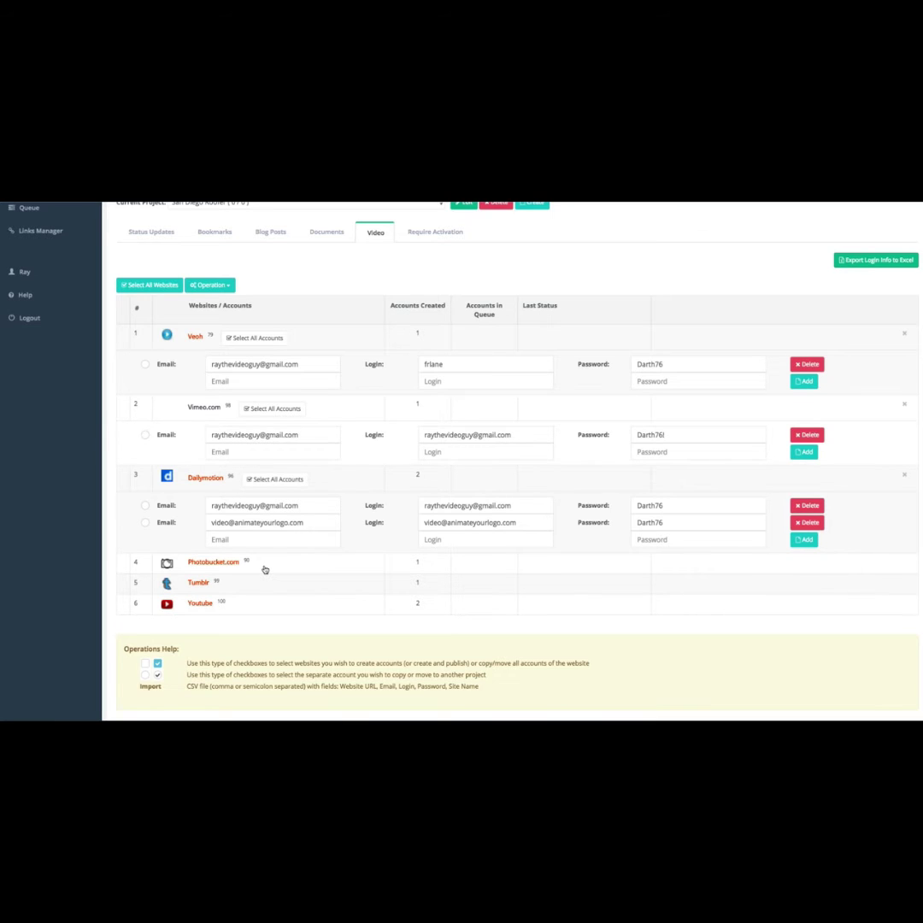
{"action": "scroll", "coordinate": [264, 569], "scroll_direction": "up", "scroll_amount": 4}
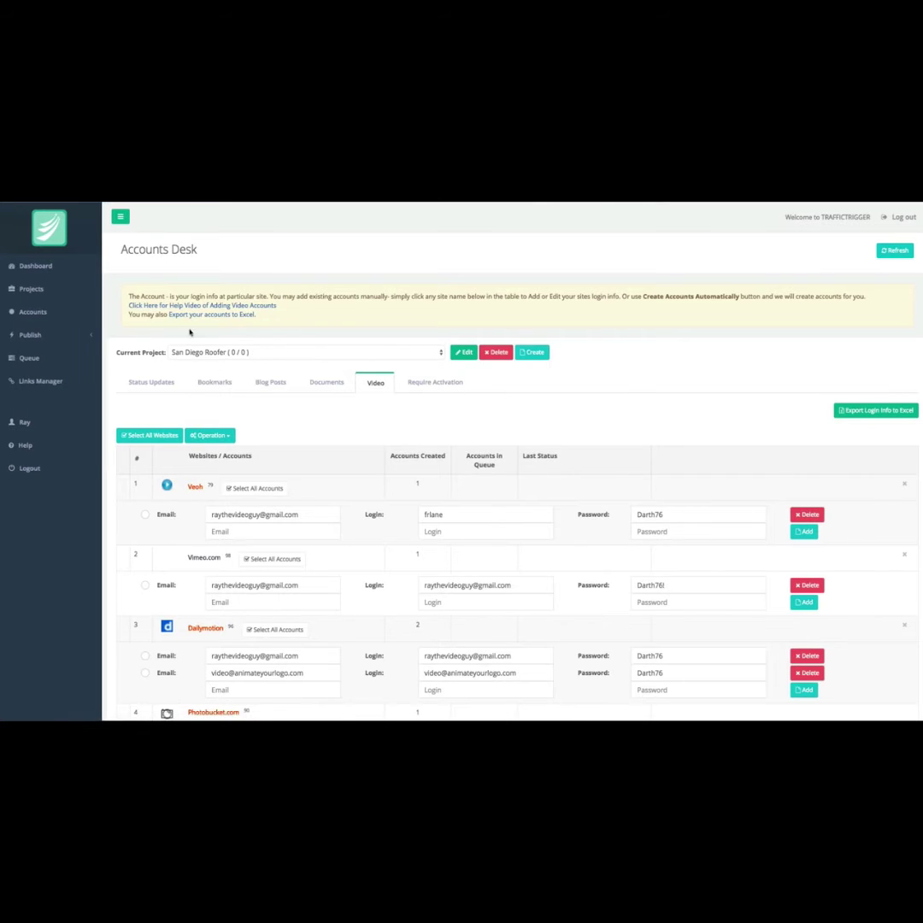
- Go to video publishing for the San Diego Roofer project and start a new video post
{"action": "left_click", "coordinate": [37, 338]}
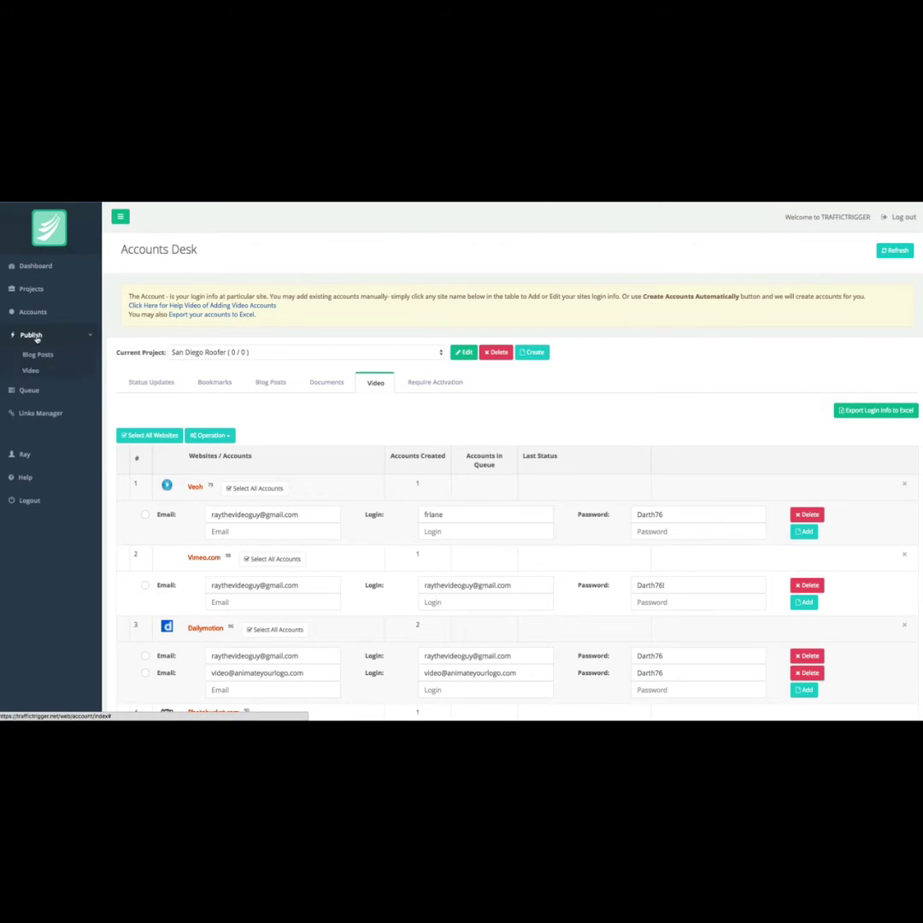
{"action": "left_click", "coordinate": [32, 373]}
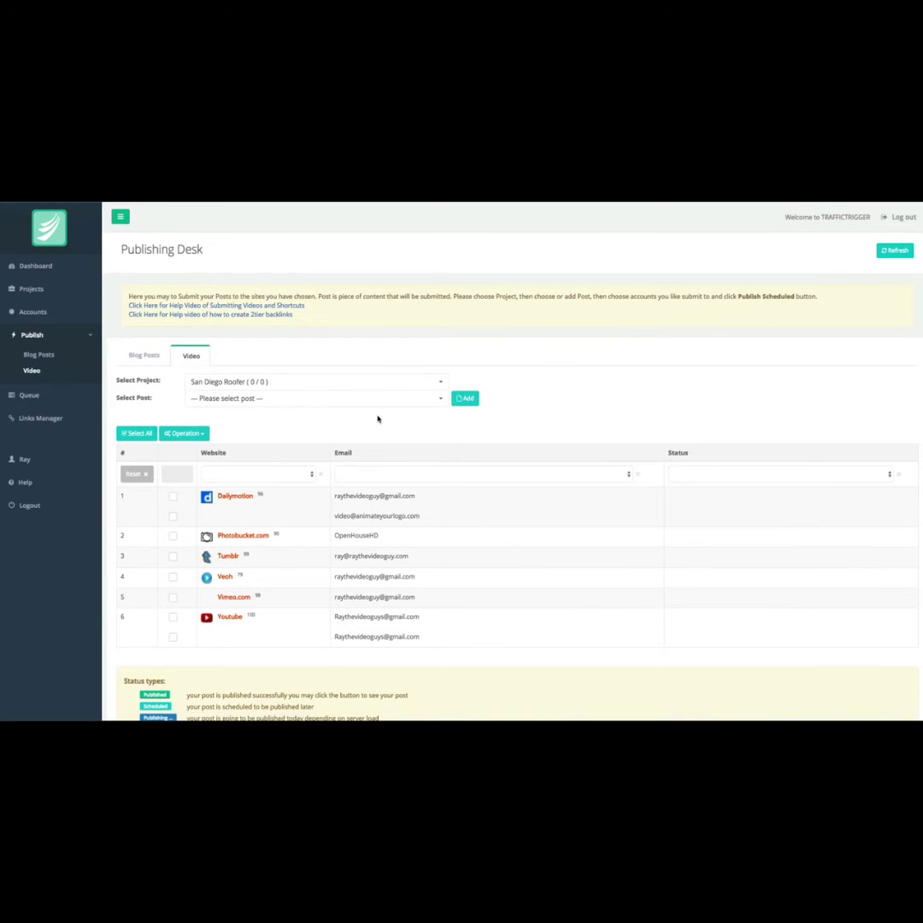
{"action": "left_click", "coordinate": [257, 398]}
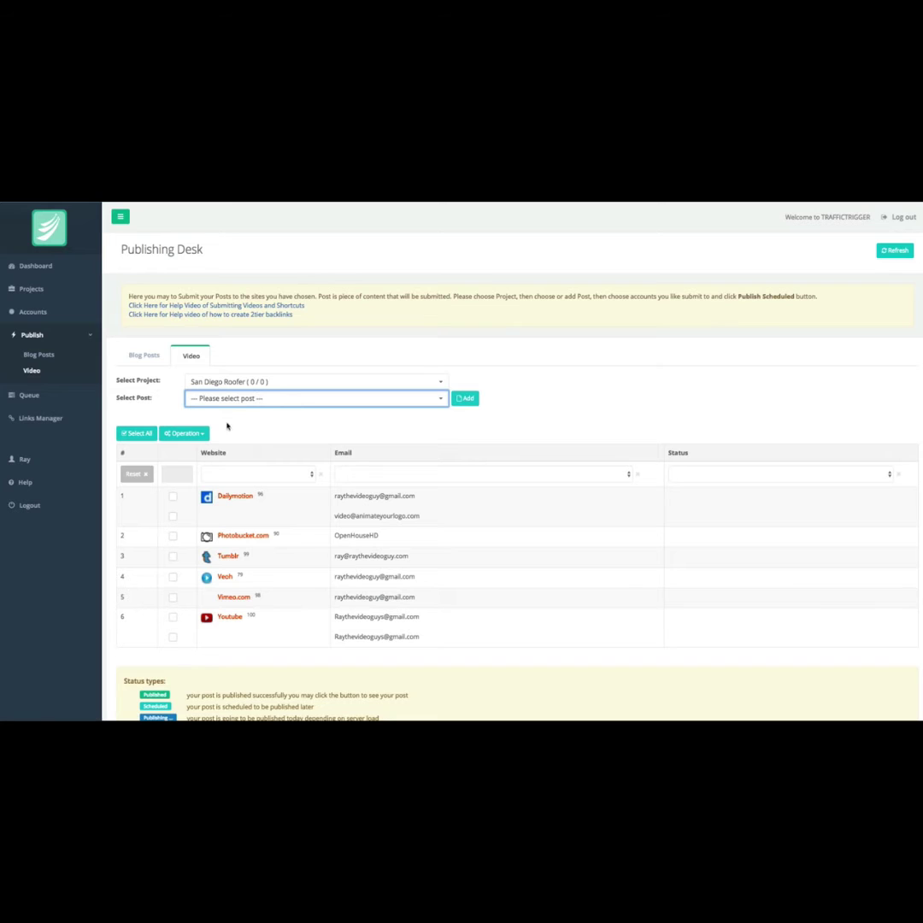
{"action": "scroll", "coordinate": [504, 439], "scroll_direction": "down", "scroll_amount": 1}
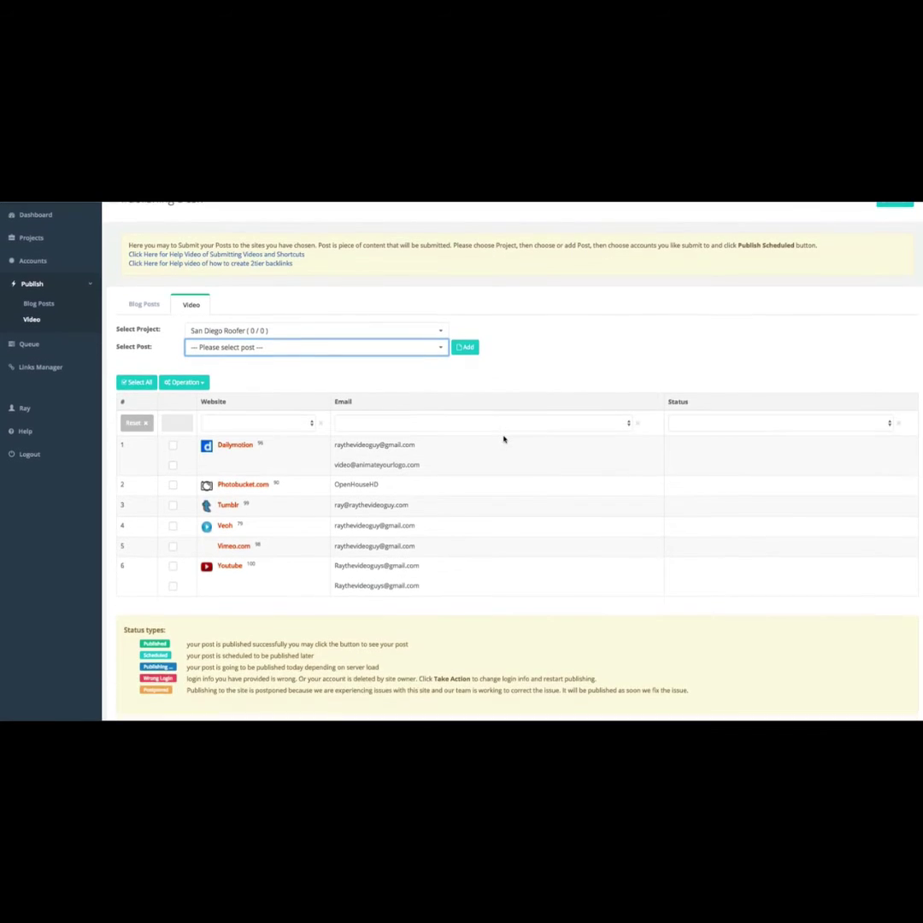
{"action": "left_click", "coordinate": [468, 350]}
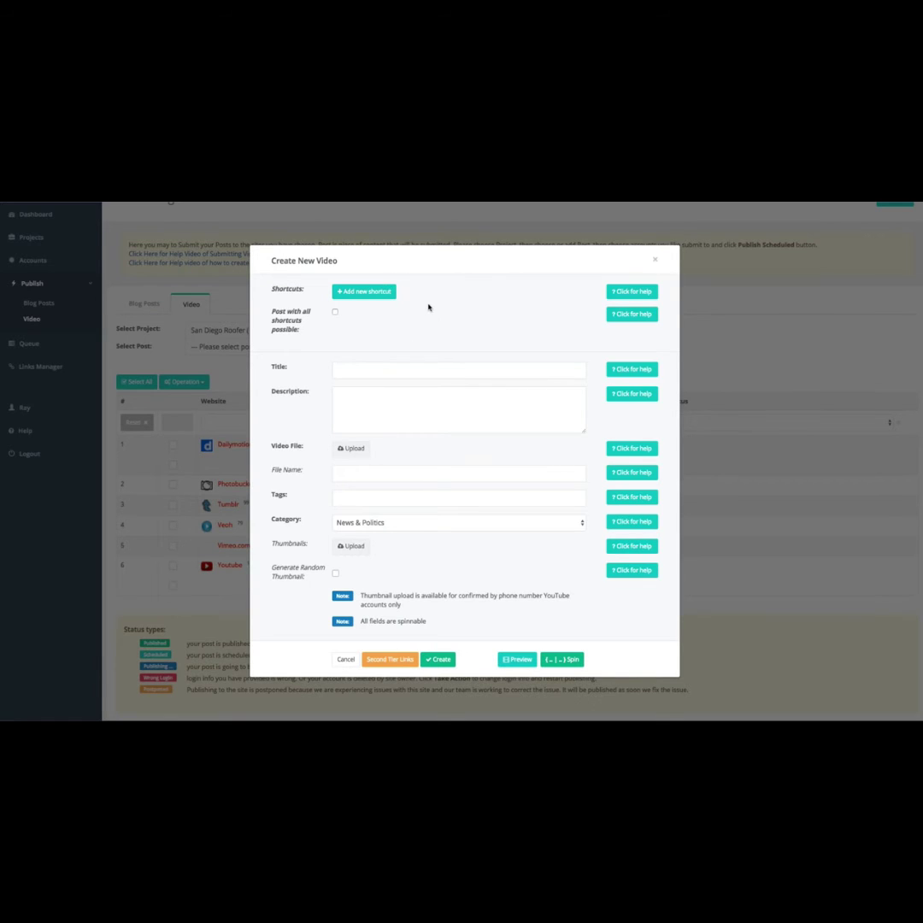
- Set the new video's category to Education
{"action": "left_click", "coordinate": [388, 371]}
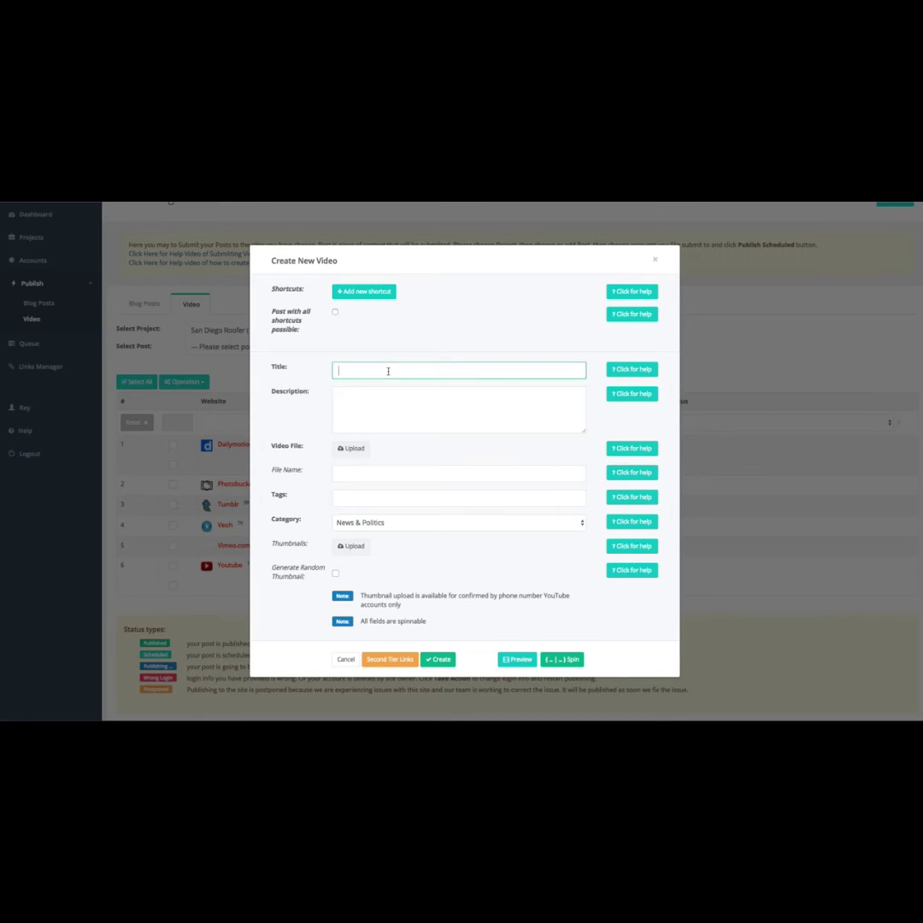
{"action": "left_click", "coordinate": [383, 389]}
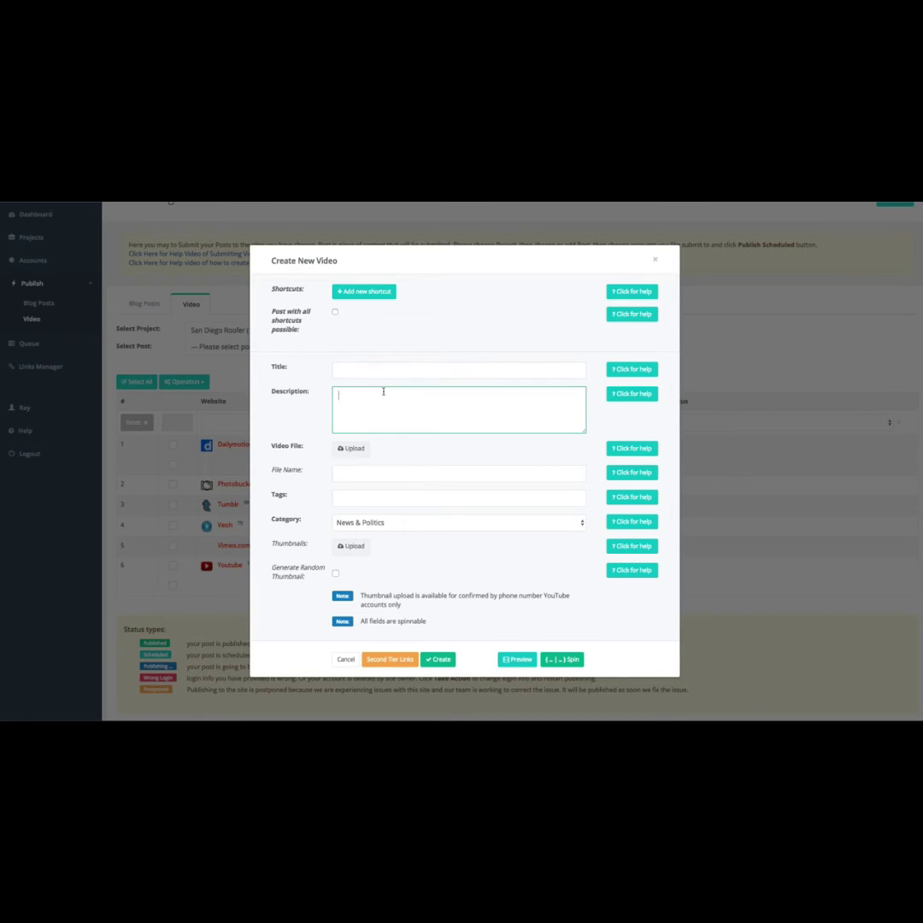
{"action": "left_click", "coordinate": [360, 497]}
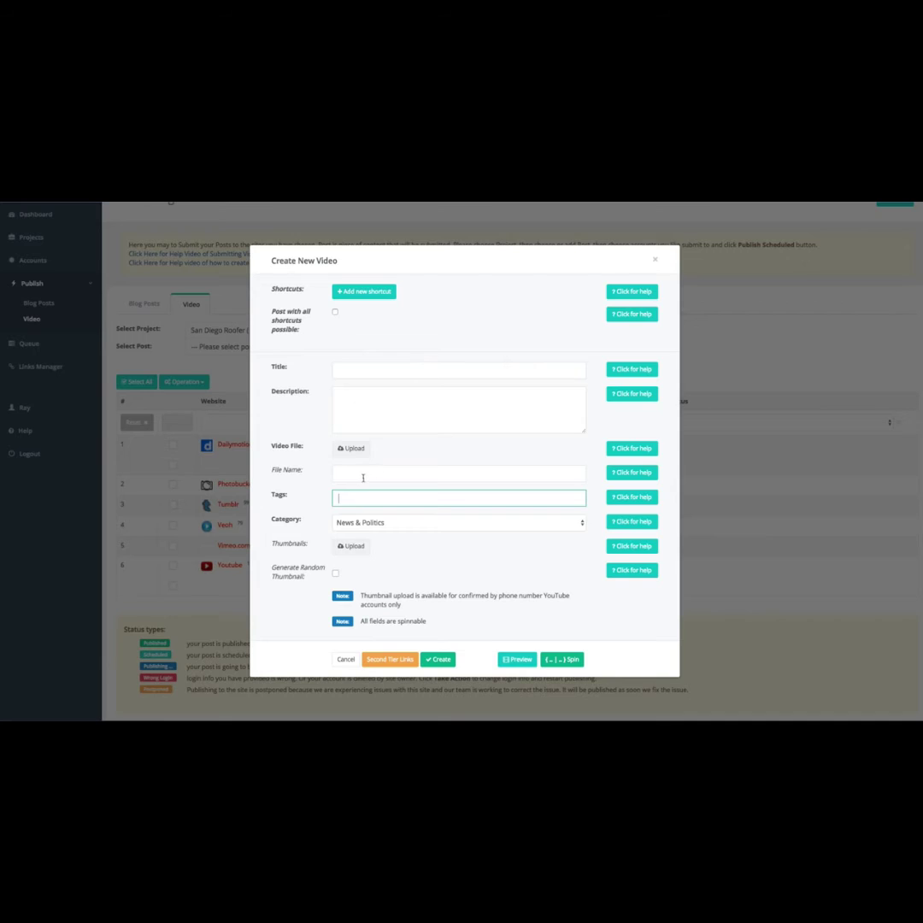
{"action": "left_click", "coordinate": [394, 526]}
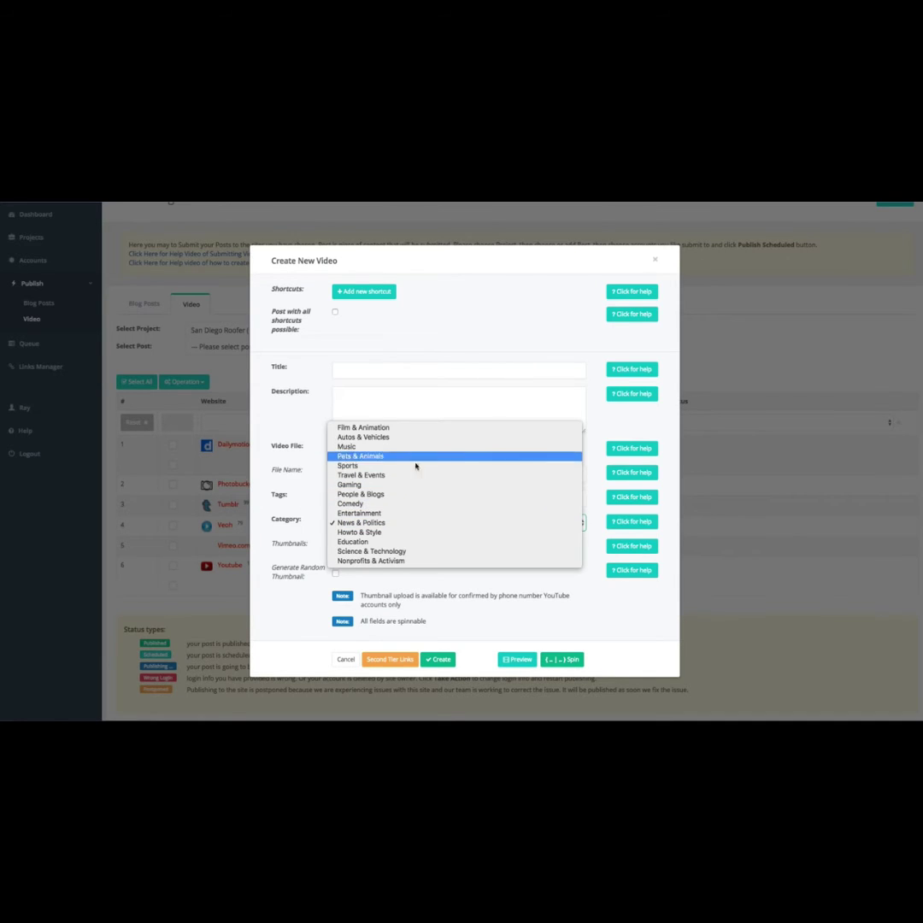
{"action": "left_click", "coordinate": [392, 544]}
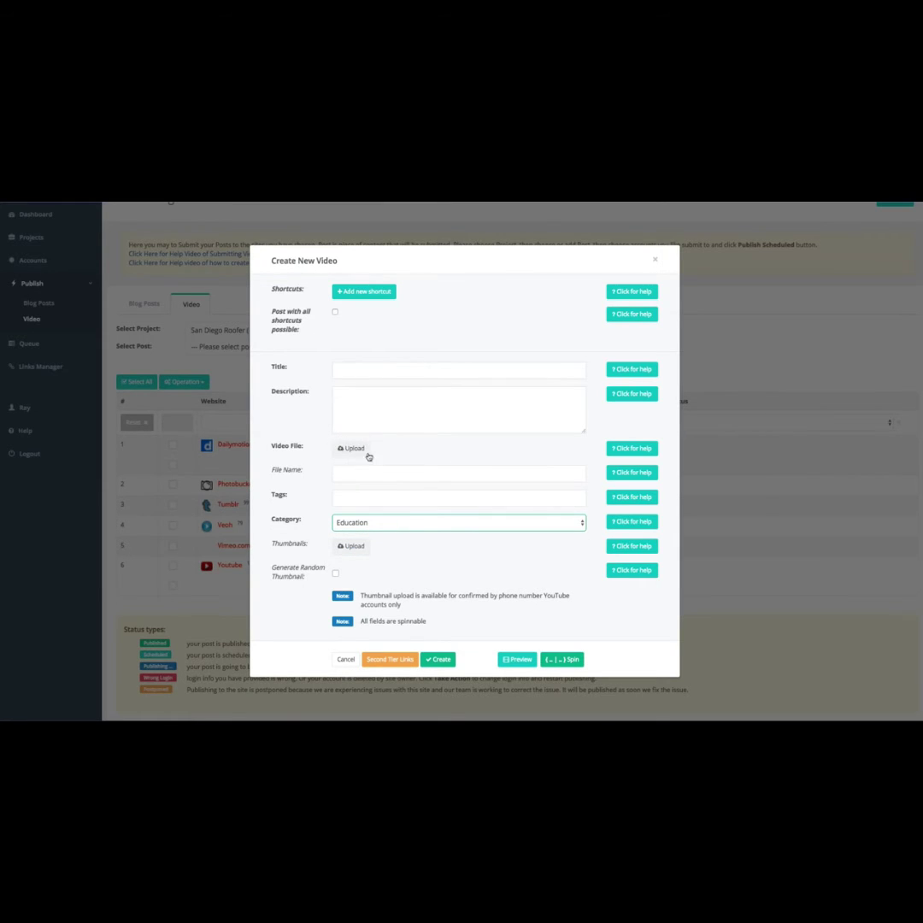
- Paste the copied roofing article beginning "San Diego, you didn't really think we forgot about you" as the video description and read through it
{"action": "left_click", "coordinate": [390, 372]}
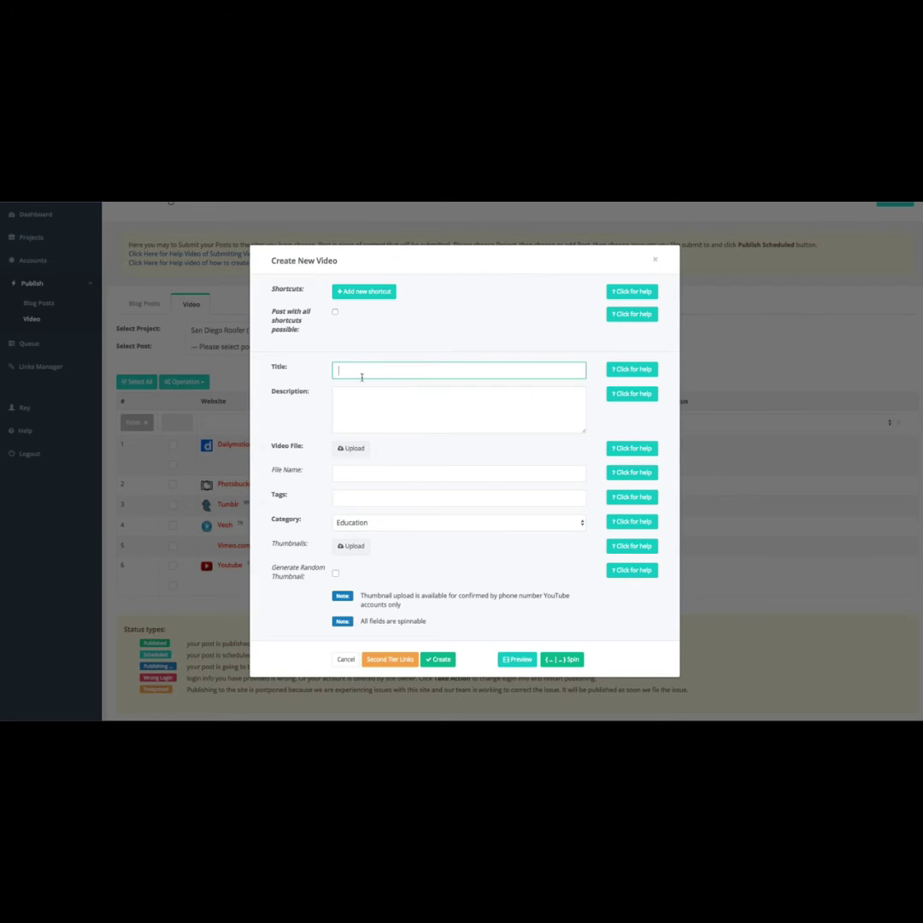
{"action": "left_click", "coordinate": [432, 390]}
{"action": "key", "text": "ctrl+v"}
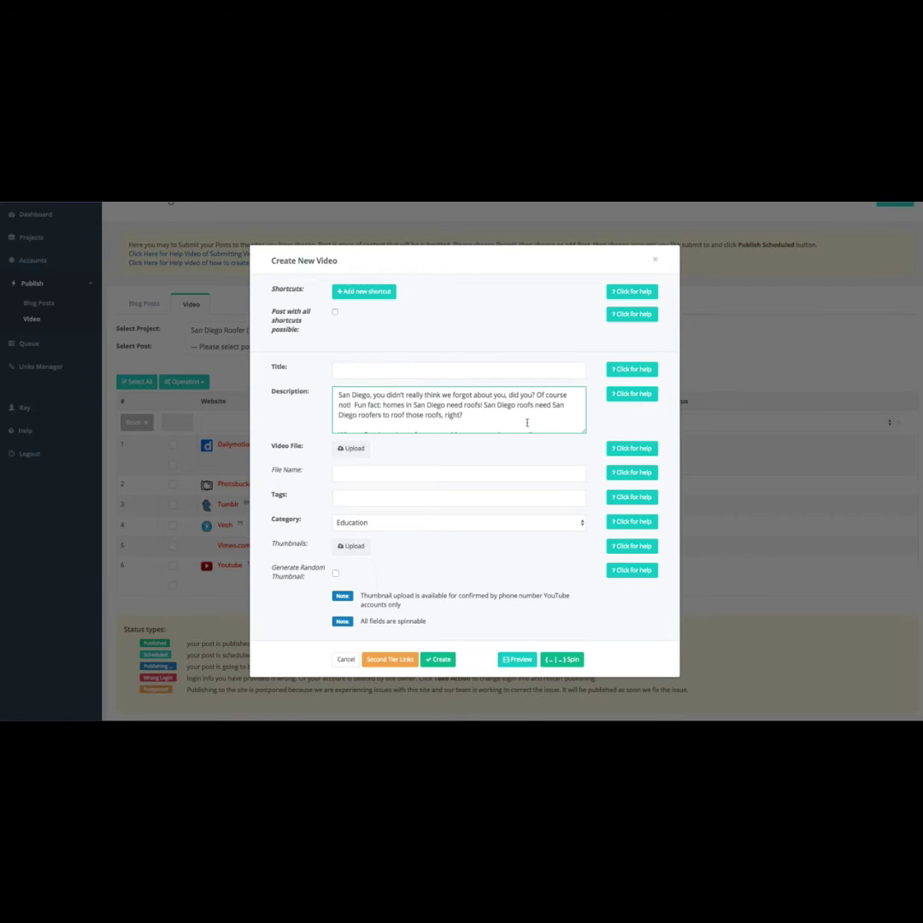
{"action": "scroll", "coordinate": [495, 412], "scroll_direction": "down", "scroll_amount": 10}
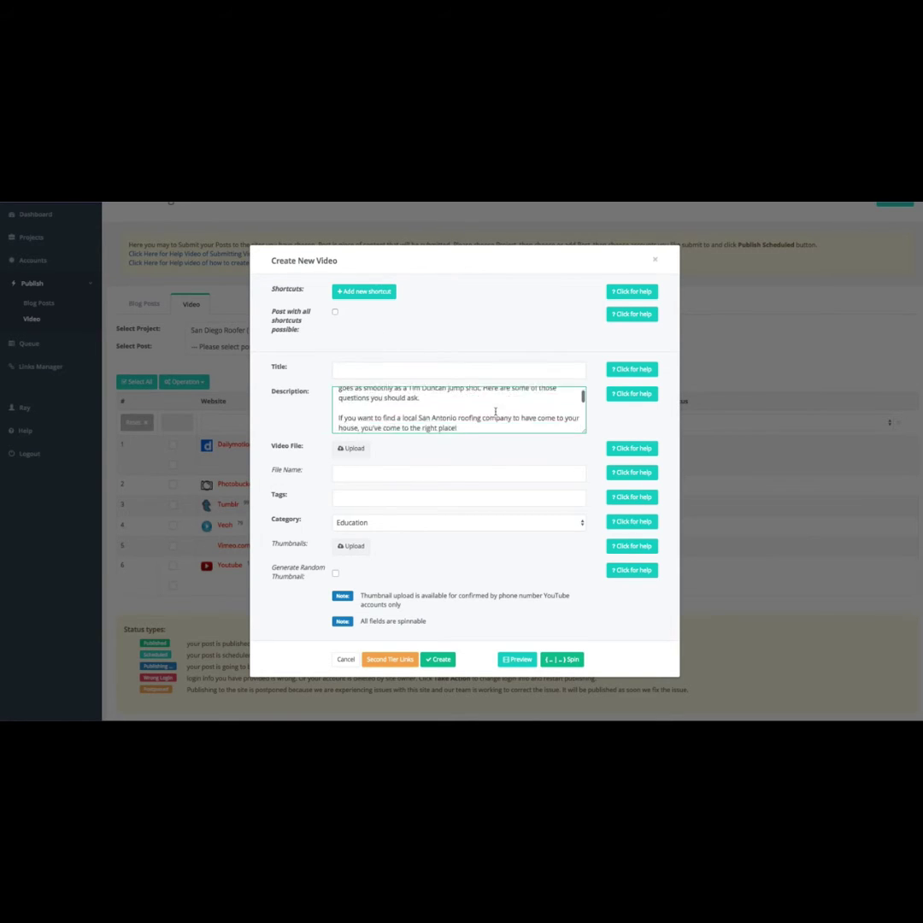
{"action": "scroll", "coordinate": [494, 412], "scroll_direction": "down", "scroll_amount": 5}
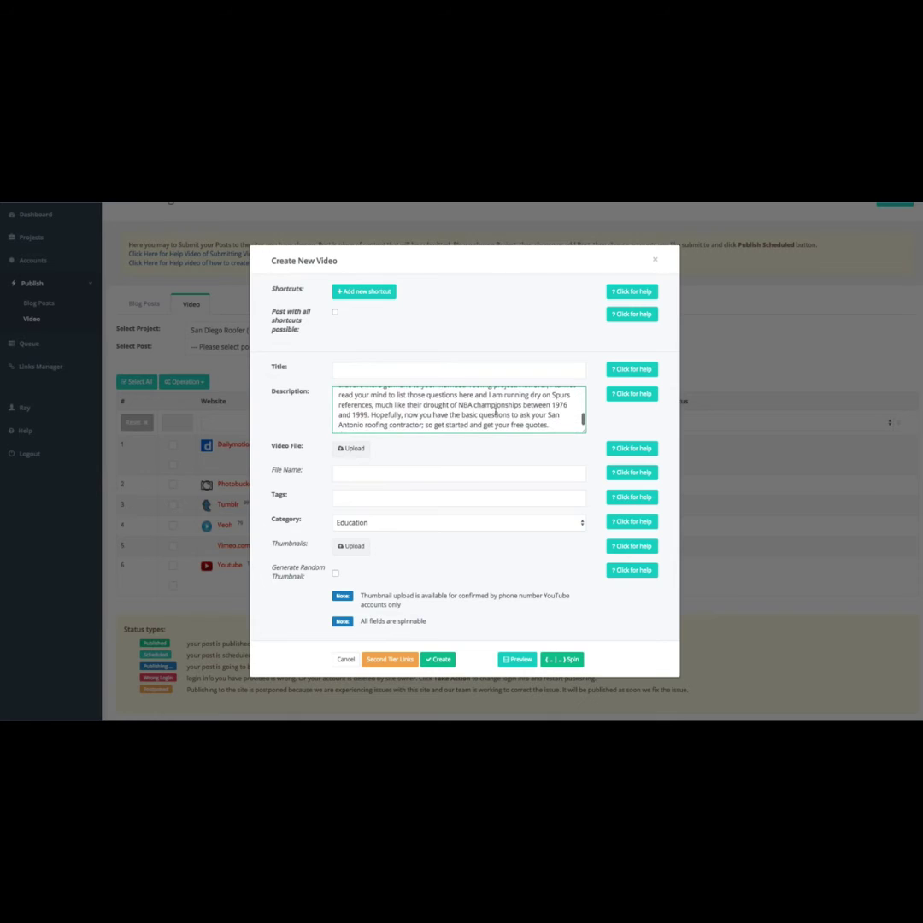
{"action": "scroll", "coordinate": [495, 412], "scroll_direction": "up", "scroll_amount": 15}
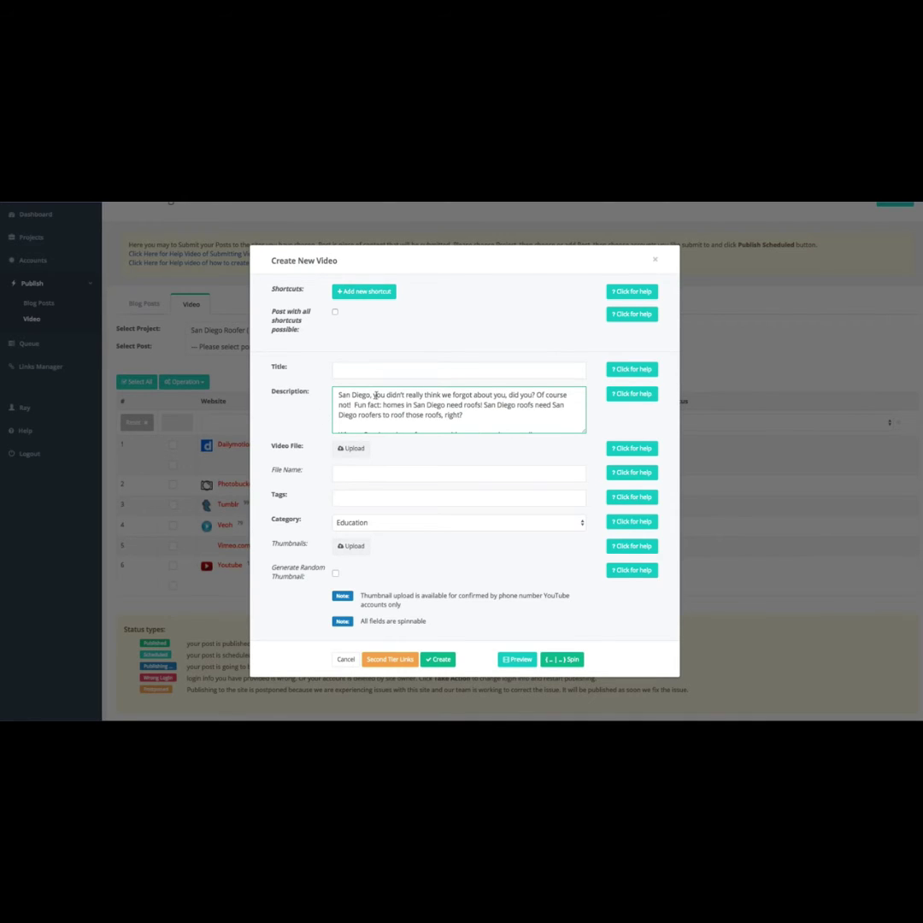
{"action": "scroll", "coordinate": [375, 396], "scroll_direction": "down", "scroll_amount": 1}
- Title the video "San Diego Roofer - How To Find The Best Roofer For Your San Diego Home"
{"action": "left_click", "coordinate": [523, 376]}
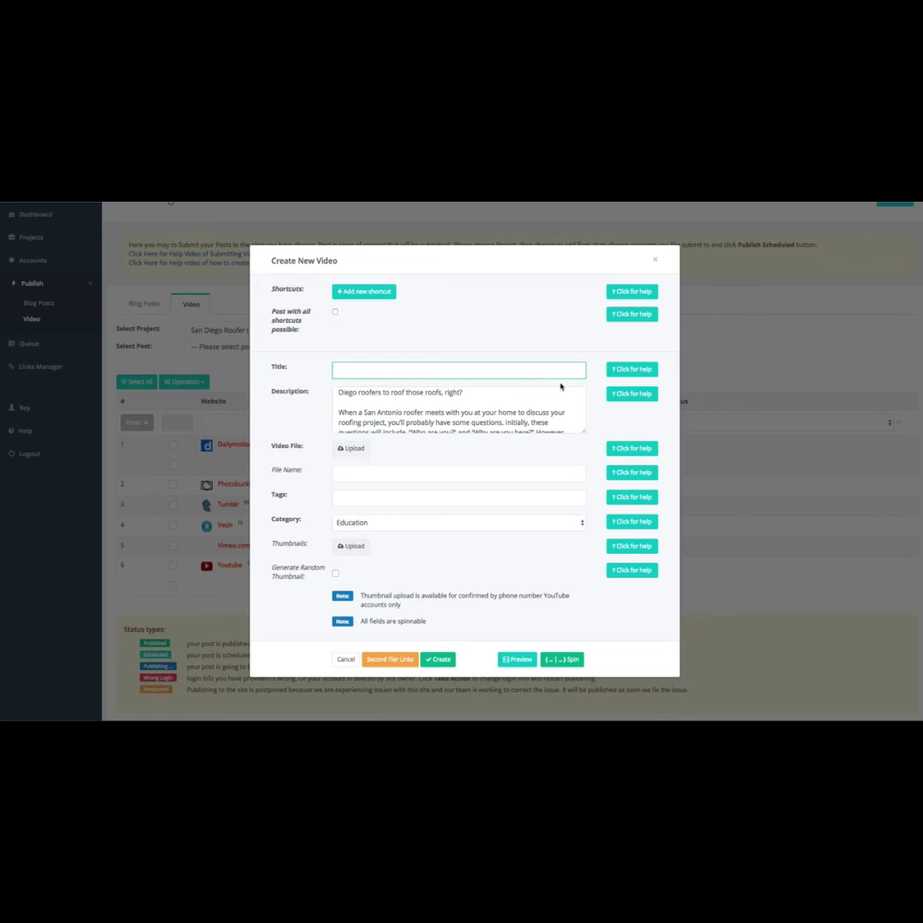
{"action": "type", "text": "San Diego Roofer - How To Find The Best Roofer For Your San"}
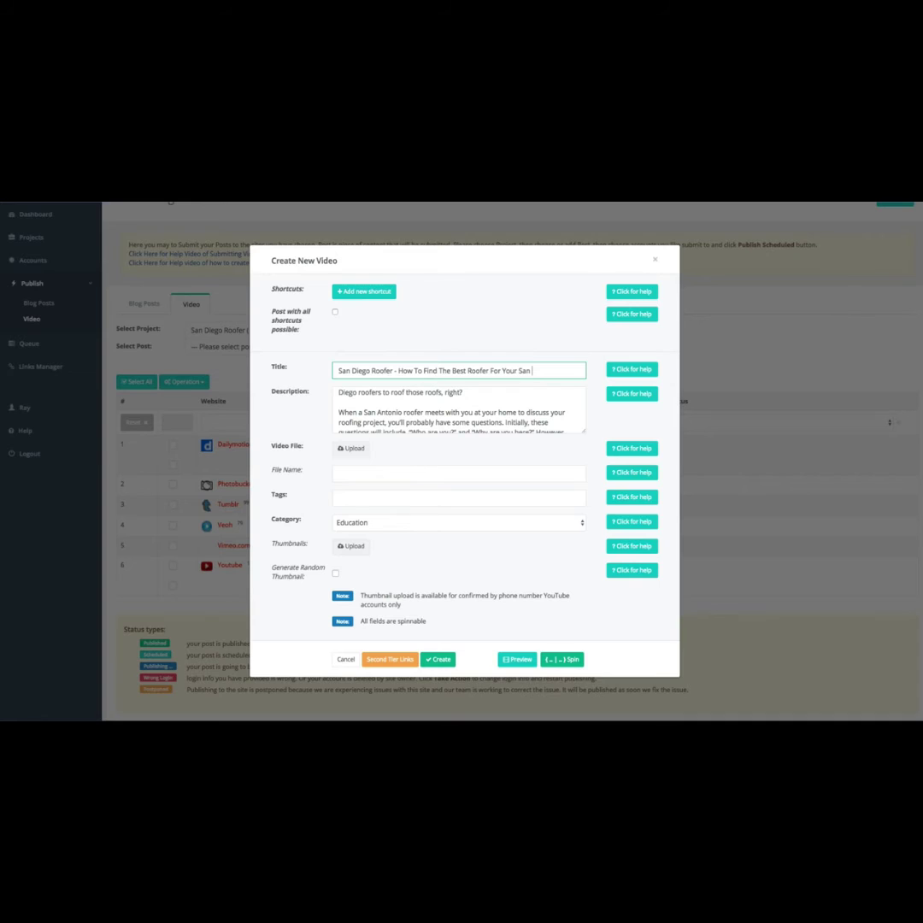
{"action": "type", "text": " Diego Home"}
- Start a new map-based shortcut for the video post and name it "cities"
{"action": "left_click", "coordinate": [378, 293]}
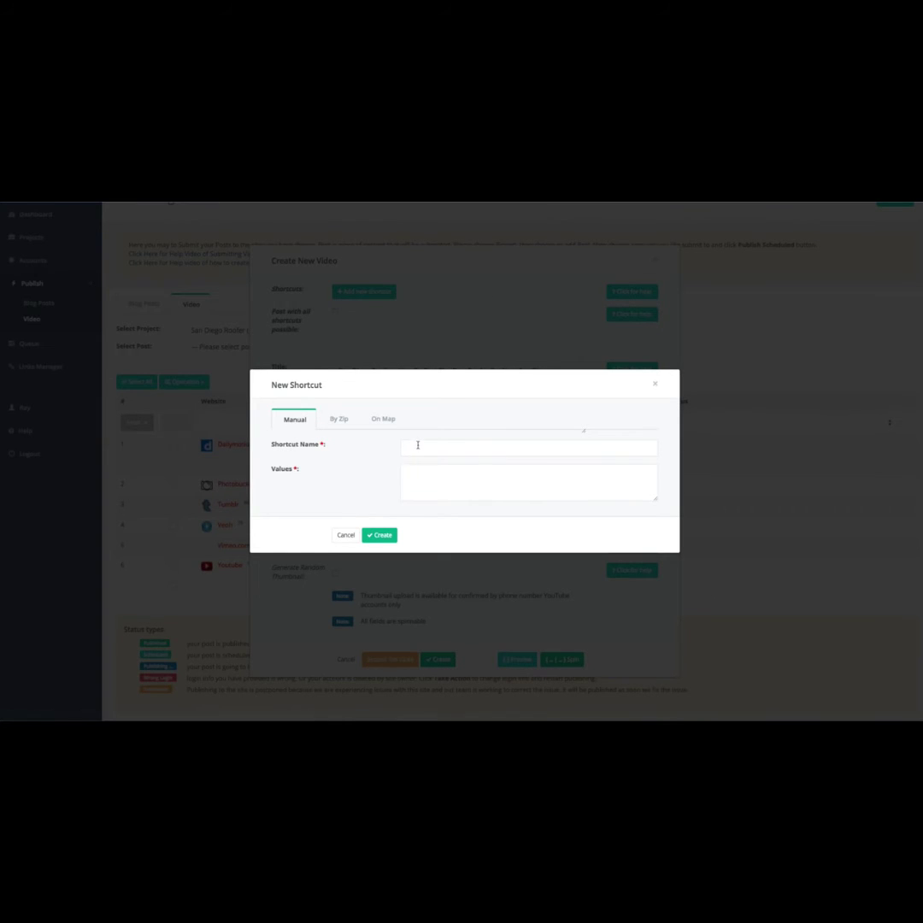
{"action": "left_click", "coordinate": [340, 420]}
{"action": "left_click", "coordinate": [389, 371]}
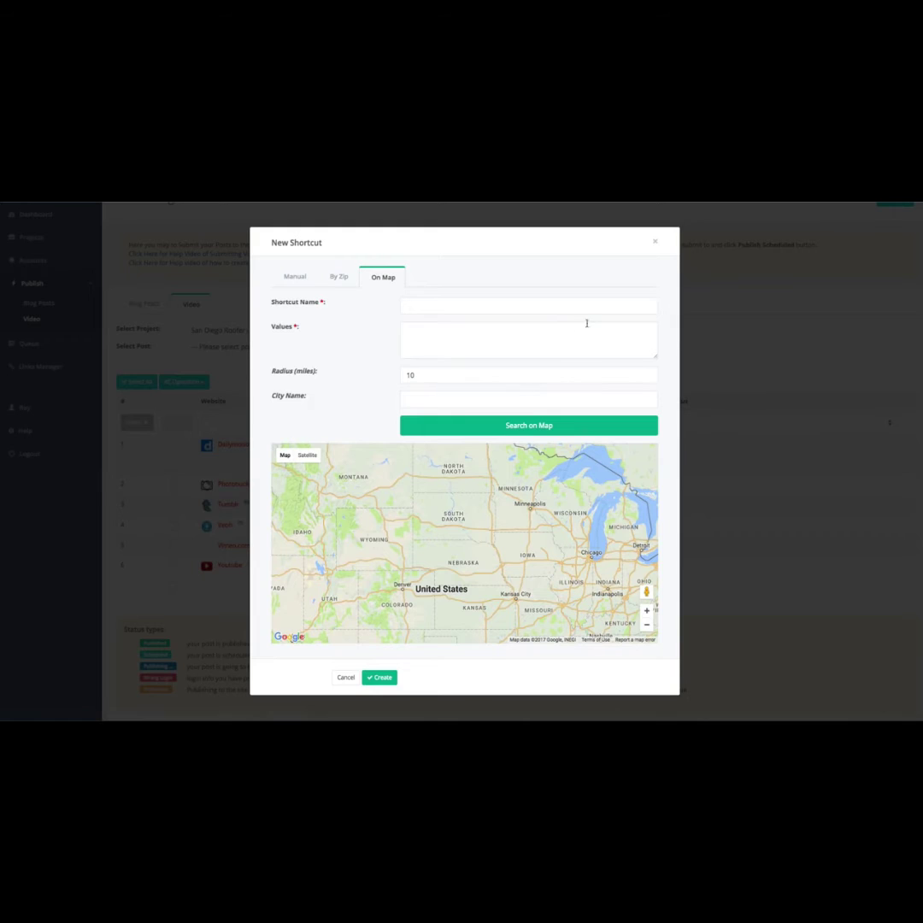
{"action": "left_click", "coordinate": [483, 308]}
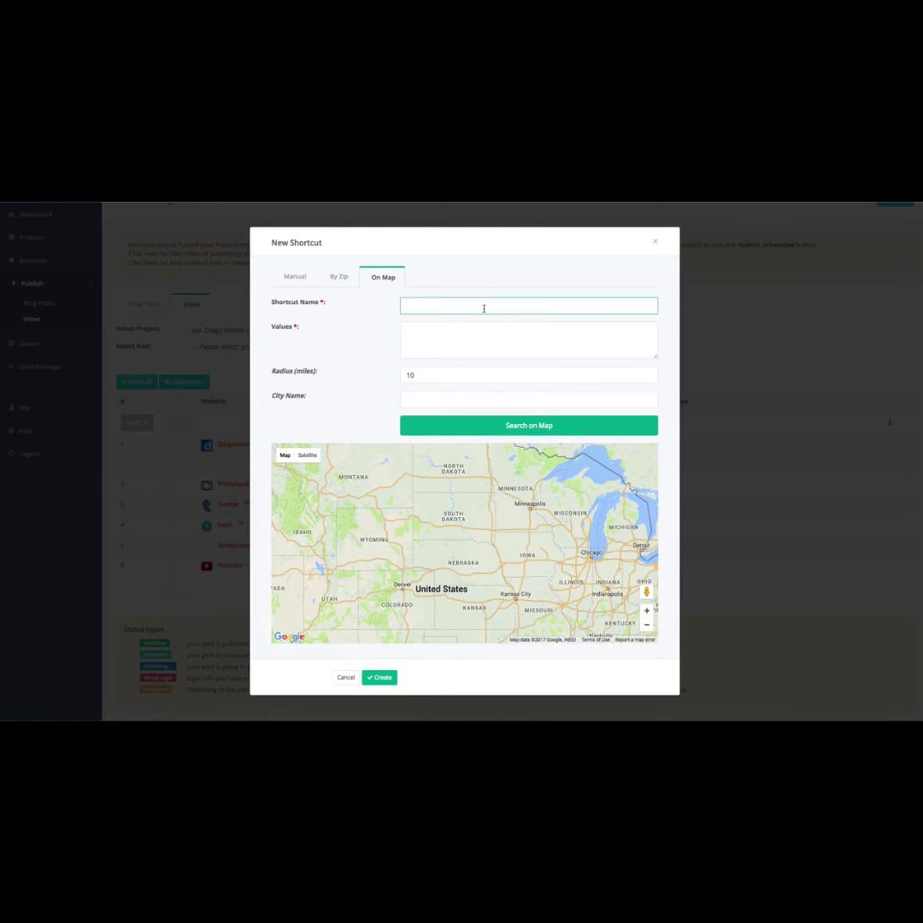
{"action": "type", "text": "cities"}
- Search the map for places within a 15-mile radius of San Diego, CA to fill the shortcut's values
{"action": "left_click", "coordinate": [428, 379]}
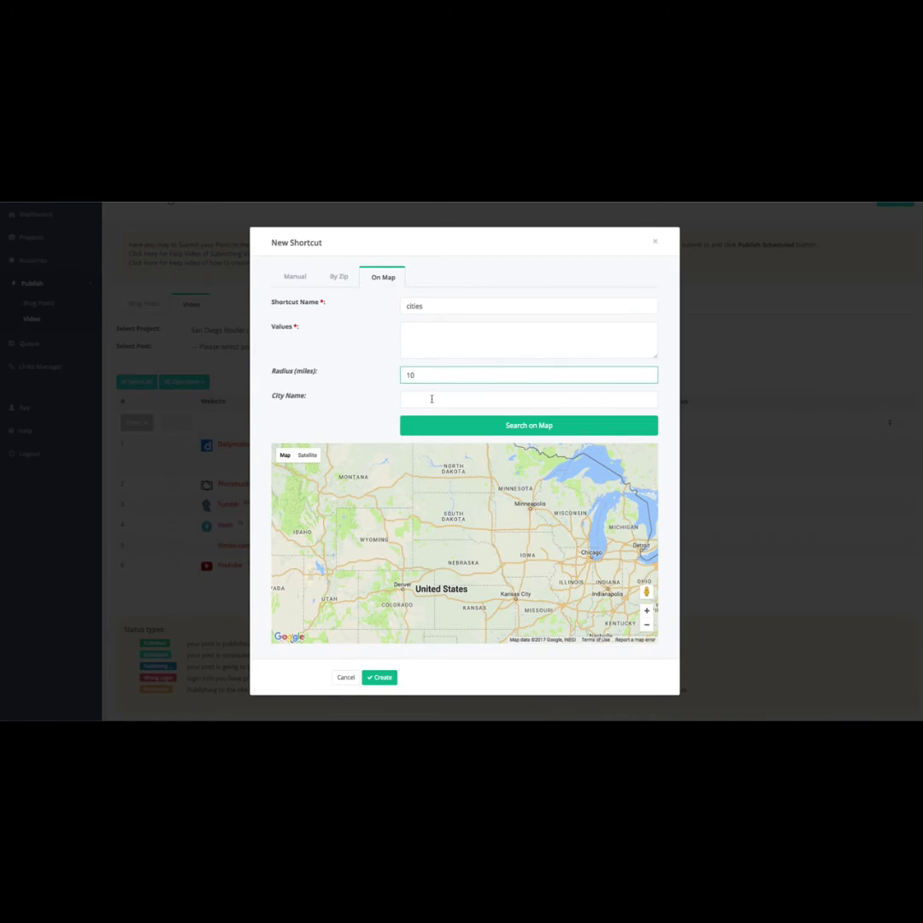
{"action": "left_click", "coordinate": [431, 397]}
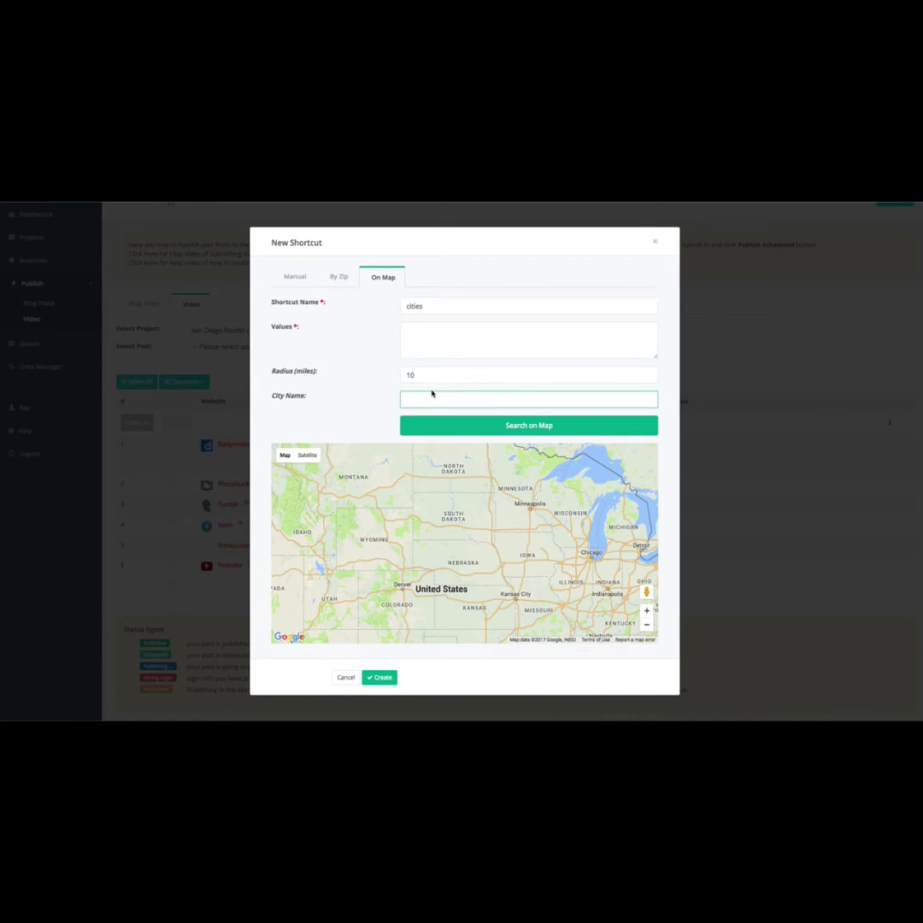
{"action": "type", "text": "San Diego, CA"}
{"action": "left_click_drag", "start_coordinate": [424, 374], "coordinate": [382, 375]}
{"action": "type", "text": "1"}
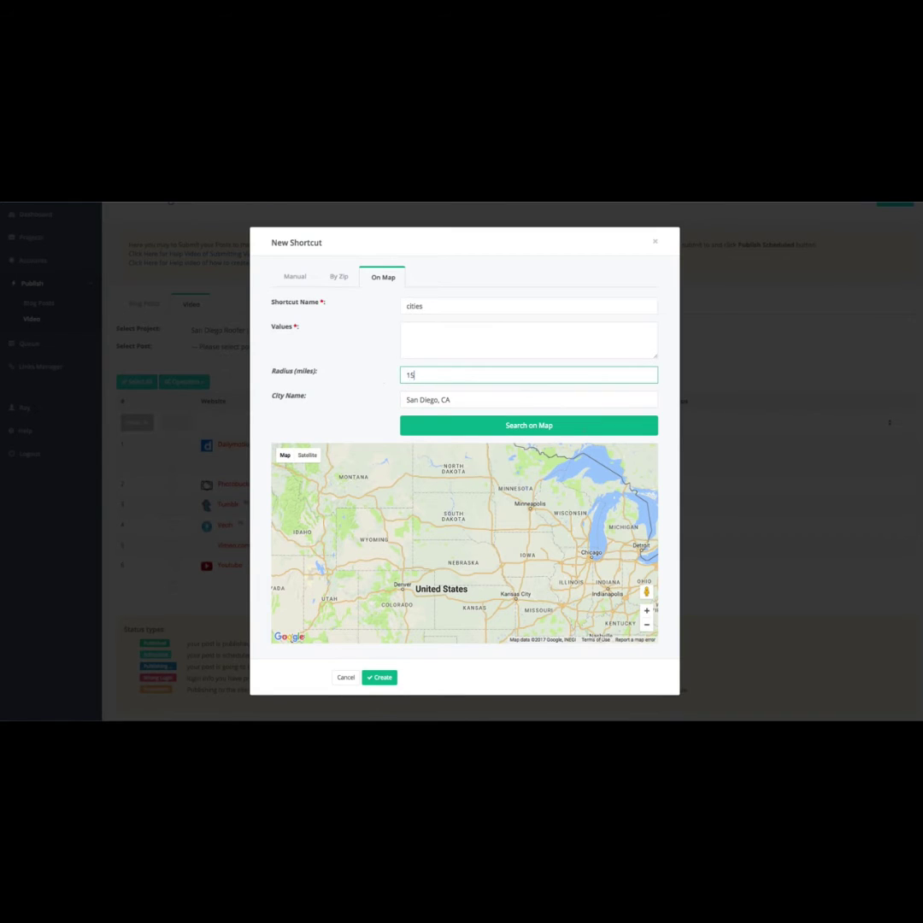
{"action": "type", "text": "5"}
{"action": "left_click", "coordinate": [543, 427]}
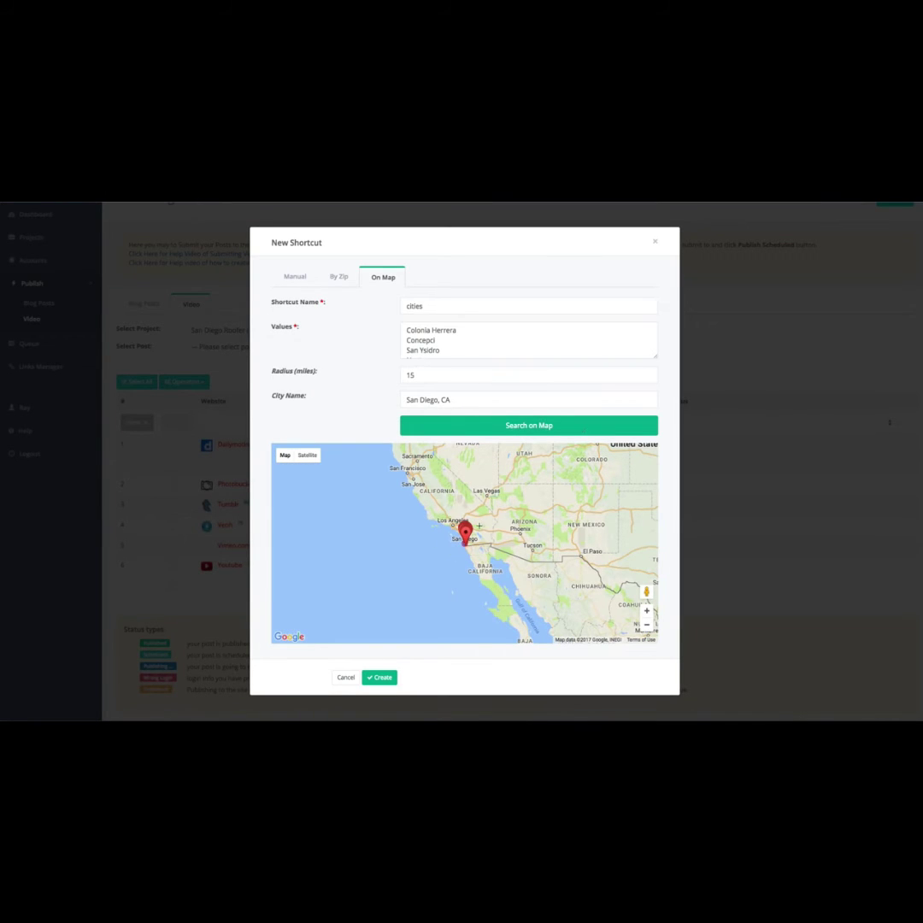
- Examine the search radius around San Diego on the map and look through the list of place names in the shortcut's values
{"action": "left_click", "coordinate": [647, 612]}
{"action": "left_click", "coordinate": [648, 613]}
{"action": "left_click", "coordinate": [647, 613]}
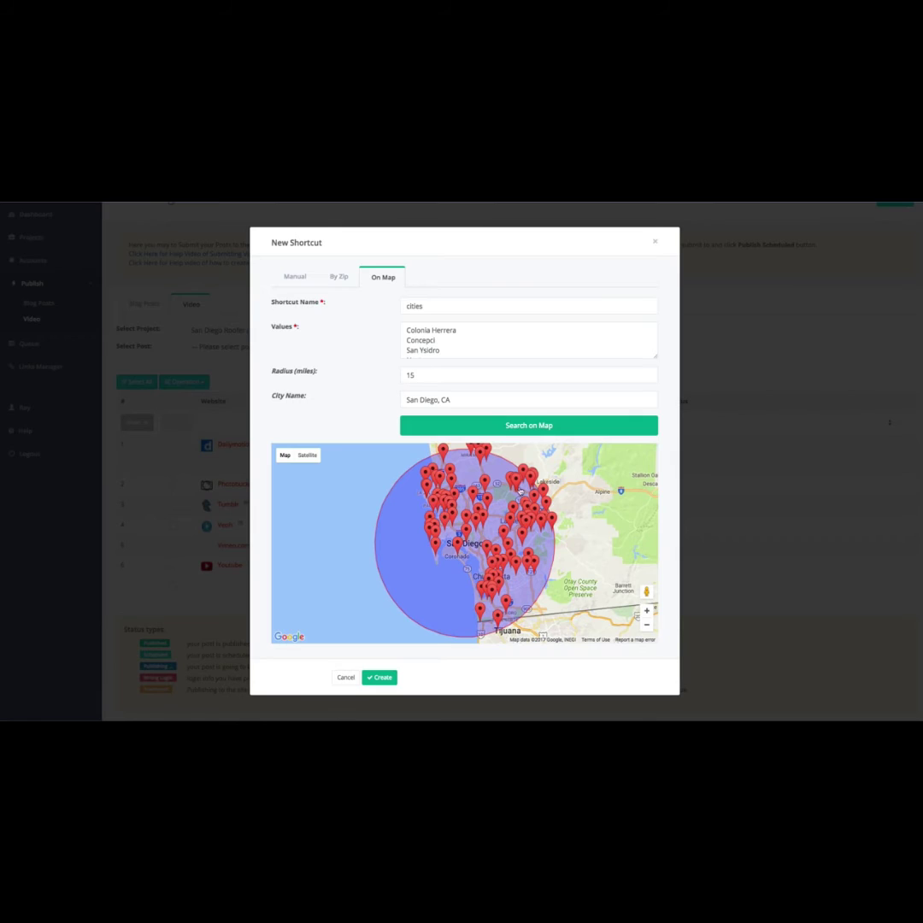
{"action": "scroll", "coordinate": [479, 342], "scroll_direction": "down", "scroll_amount": 1}
{"action": "scroll", "coordinate": [436, 341], "scroll_direction": "up", "scroll_amount": 1}
{"action": "scroll", "coordinate": [448, 341], "scroll_direction": "down", "scroll_amount": 1}
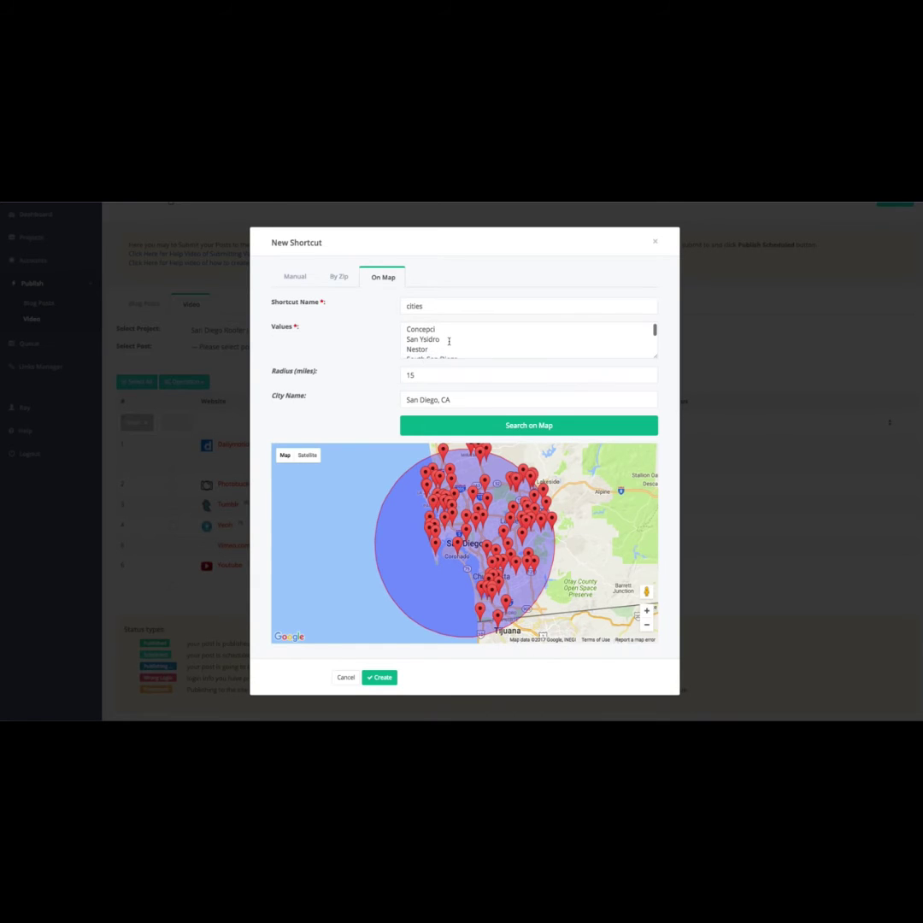
{"action": "scroll", "coordinate": [448, 341], "scroll_direction": "down", "scroll_amount": 3}
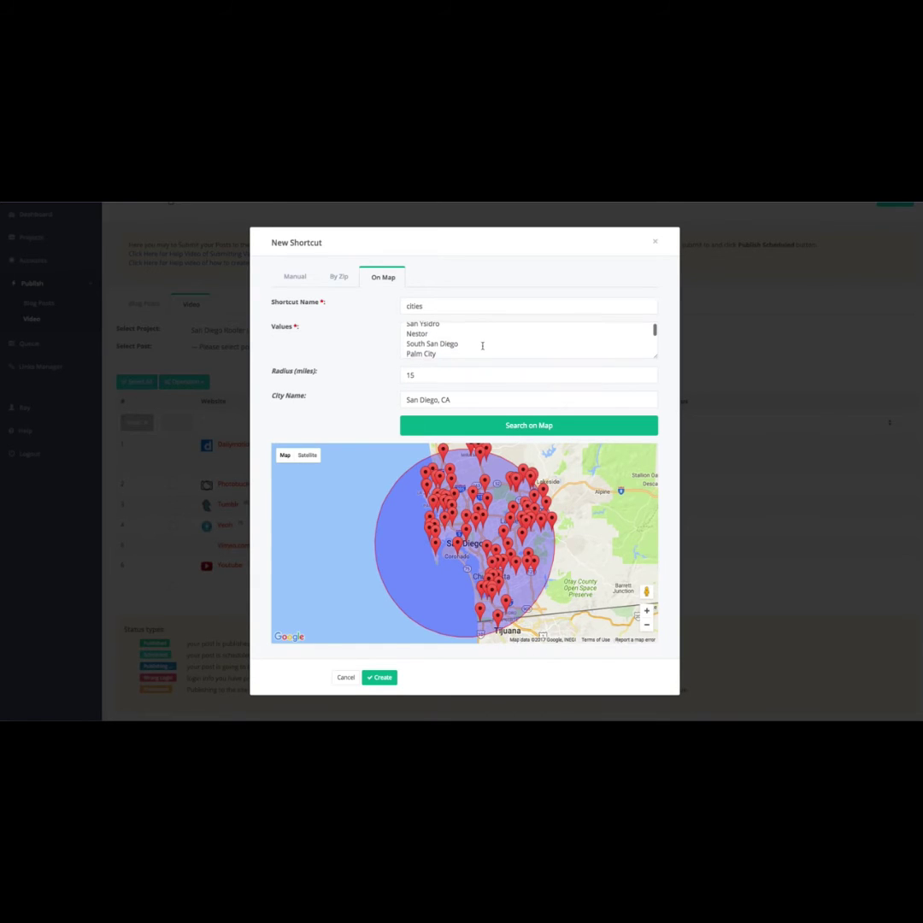
{"action": "scroll", "coordinate": [482, 346], "scroll_direction": "down", "scroll_amount": 2}
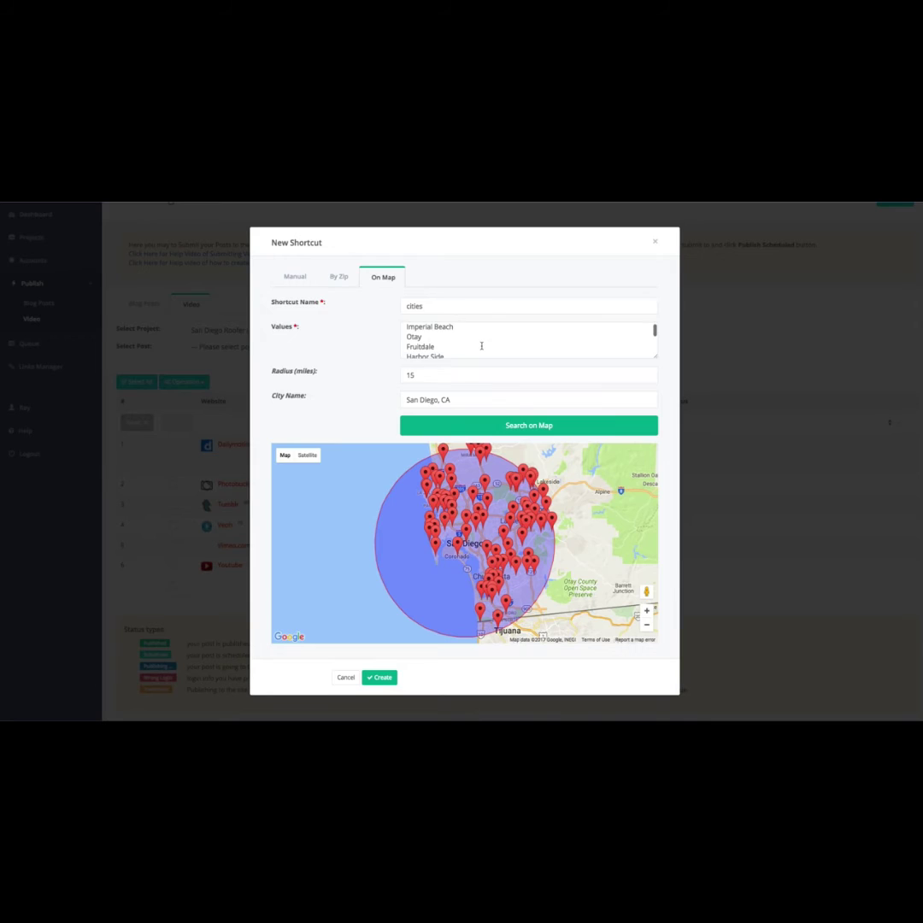
{"action": "scroll", "coordinate": [481, 346], "scroll_direction": "down", "scroll_amount": 2}
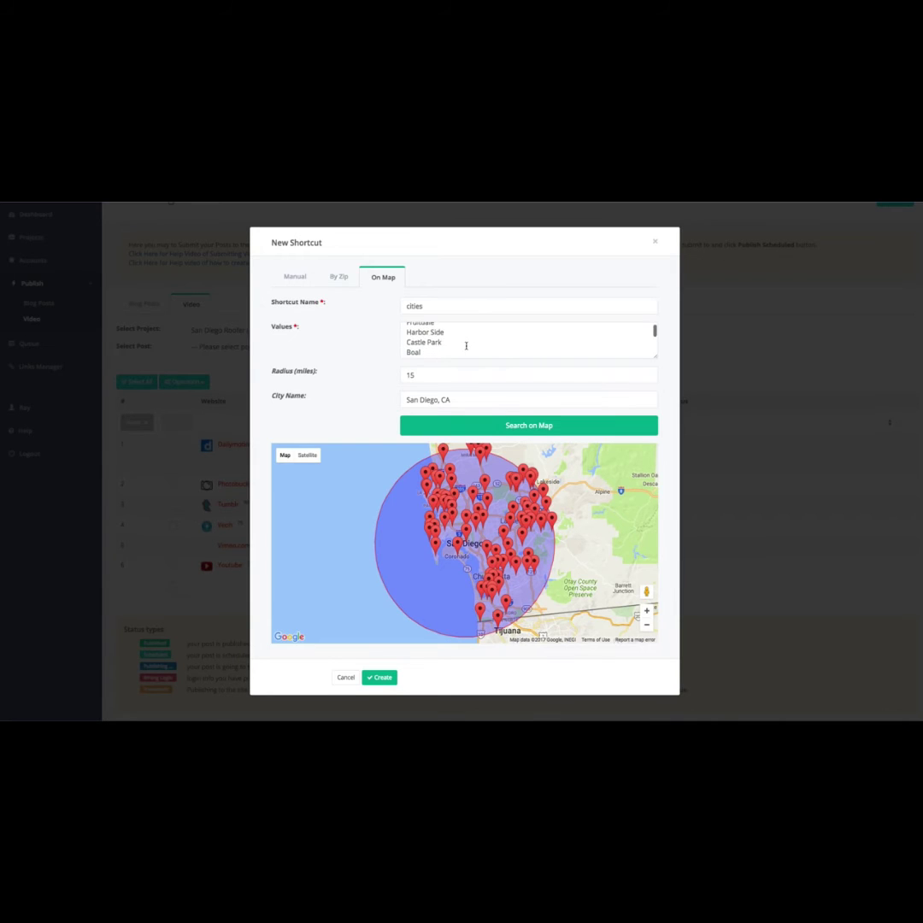
{"action": "scroll", "coordinate": [466, 345], "scroll_direction": "down", "scroll_amount": 10}
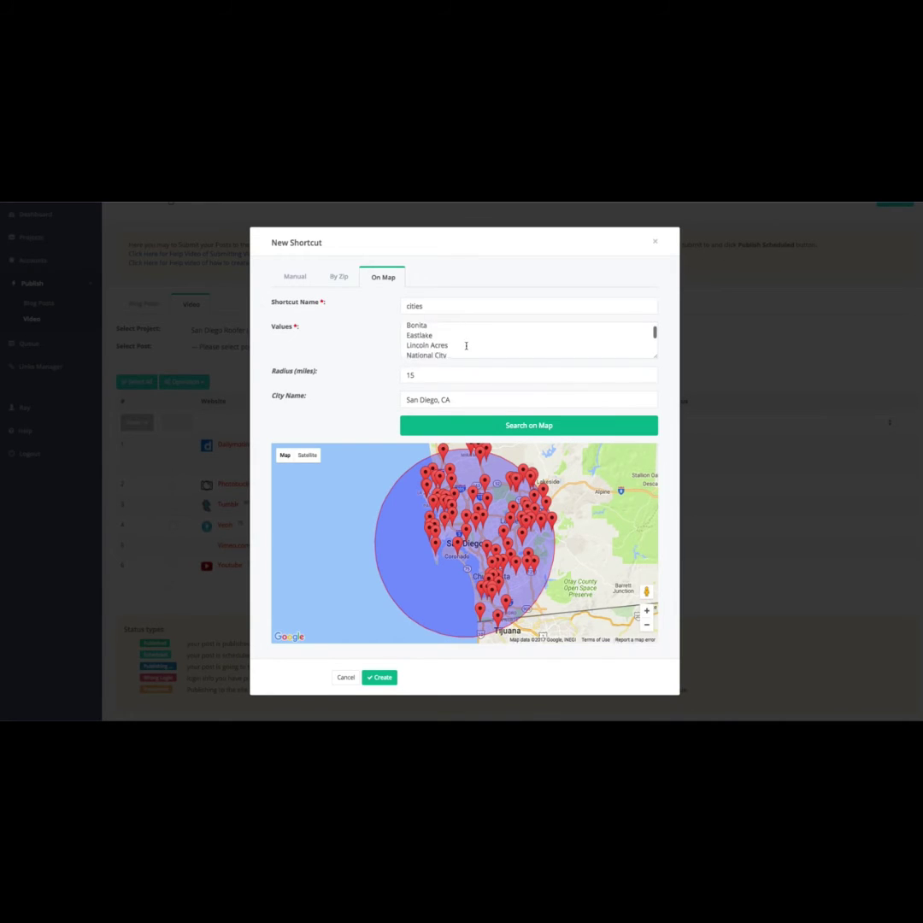
{"action": "scroll", "coordinate": [465, 345], "scroll_direction": "down", "scroll_amount": 10}
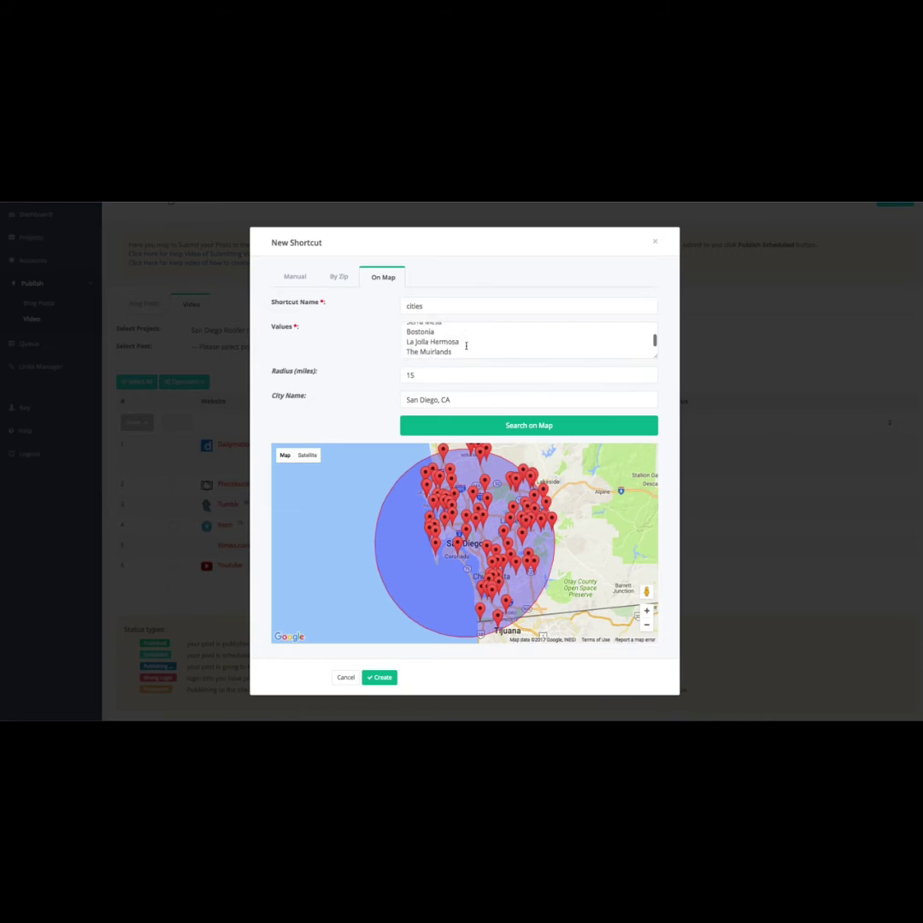
{"action": "scroll", "coordinate": [466, 345], "scroll_direction": "down", "scroll_amount": 3}
{"action": "scroll", "coordinate": [465, 346], "scroll_direction": "up", "scroll_amount": 20}
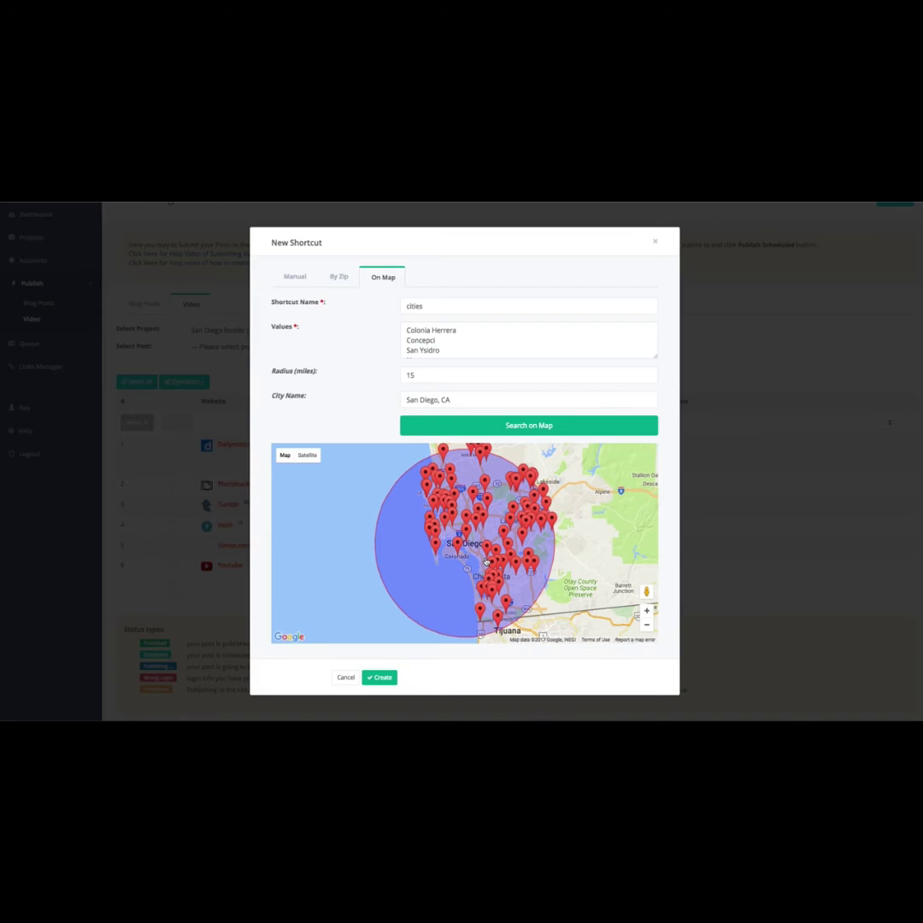
- Check the Concepci and Colonia Herrera entries in the values and create the cities shortcut
{"action": "double_click", "coordinate": [449, 340]}
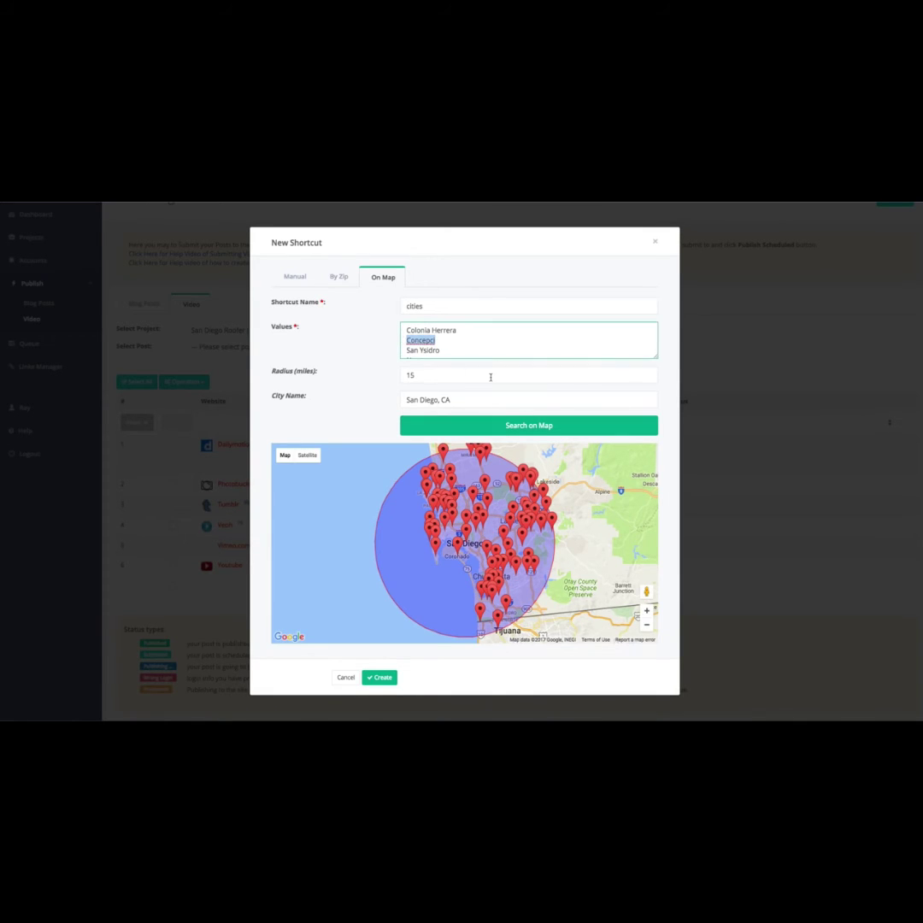
{"action": "triple_click", "coordinate": [455, 329]}
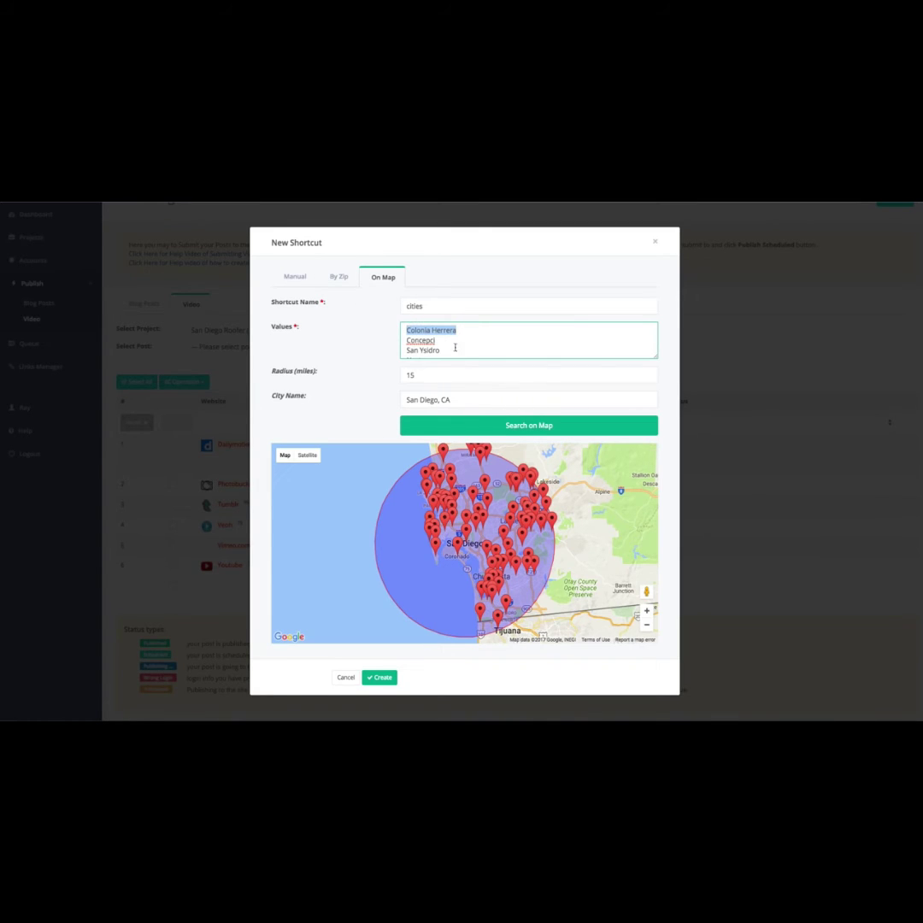
{"action": "left_click", "coordinate": [388, 679]}
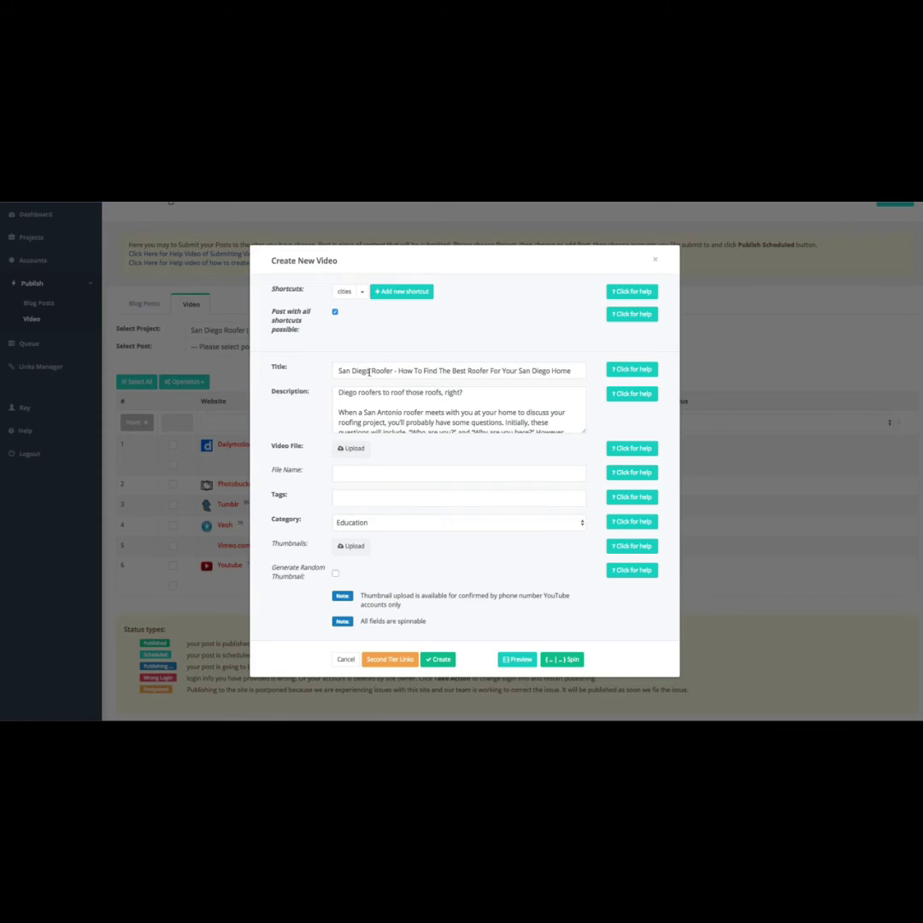
- Replace "San Diego" at the start of the video title with the cities shortcut
{"action": "left_click_drag", "start_coordinate": [370, 369], "coordinate": [307, 371]}
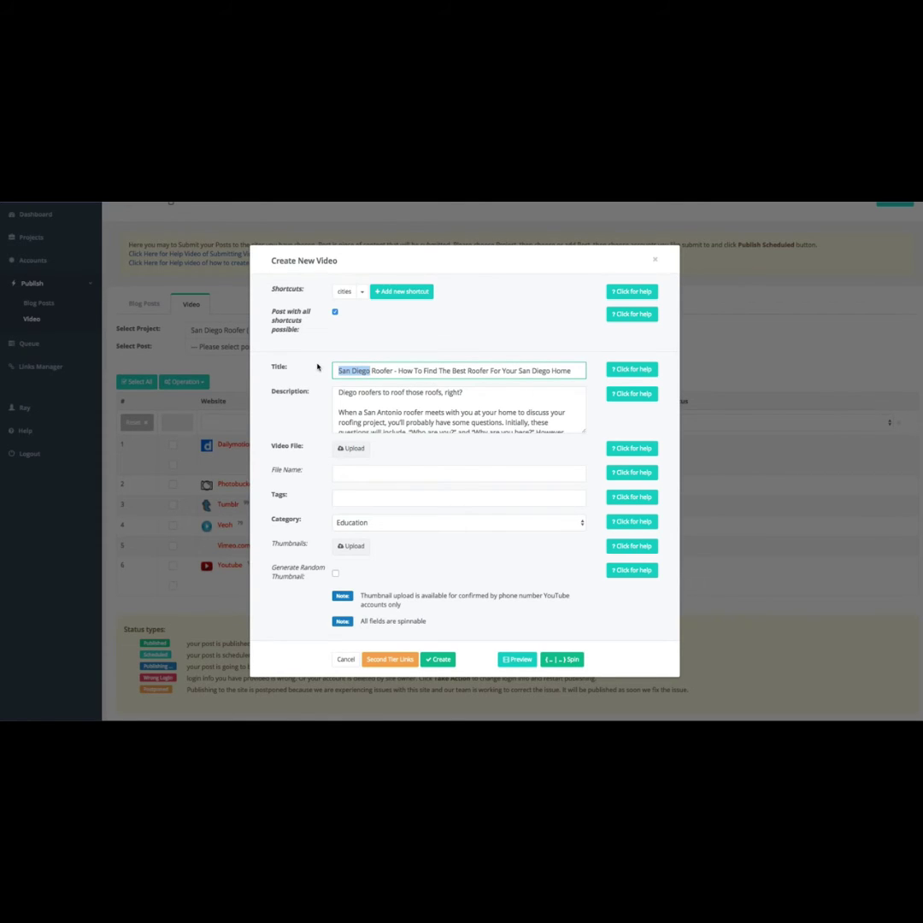
{"action": "left_click", "coordinate": [346, 292]}
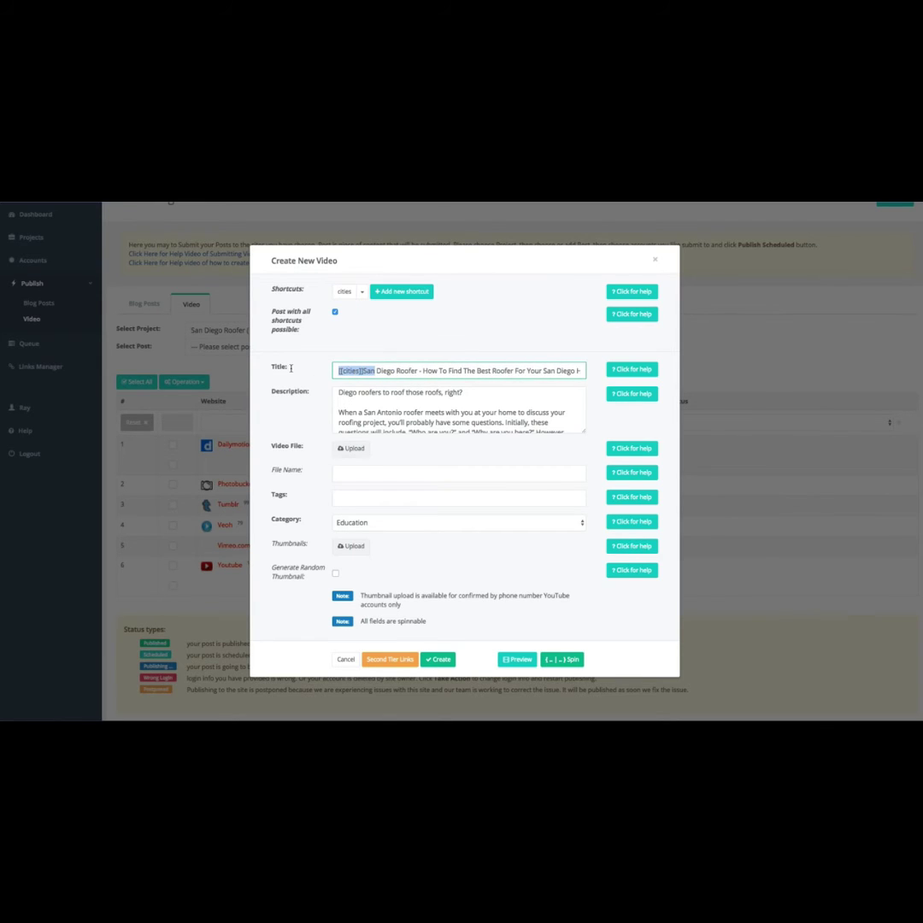
{"action": "left_click", "coordinate": [382, 370]}
{"action": "left_click_drag", "start_coordinate": [363, 370], "coordinate": [392, 371]}
{"action": "key", "text": "BackSpace"}
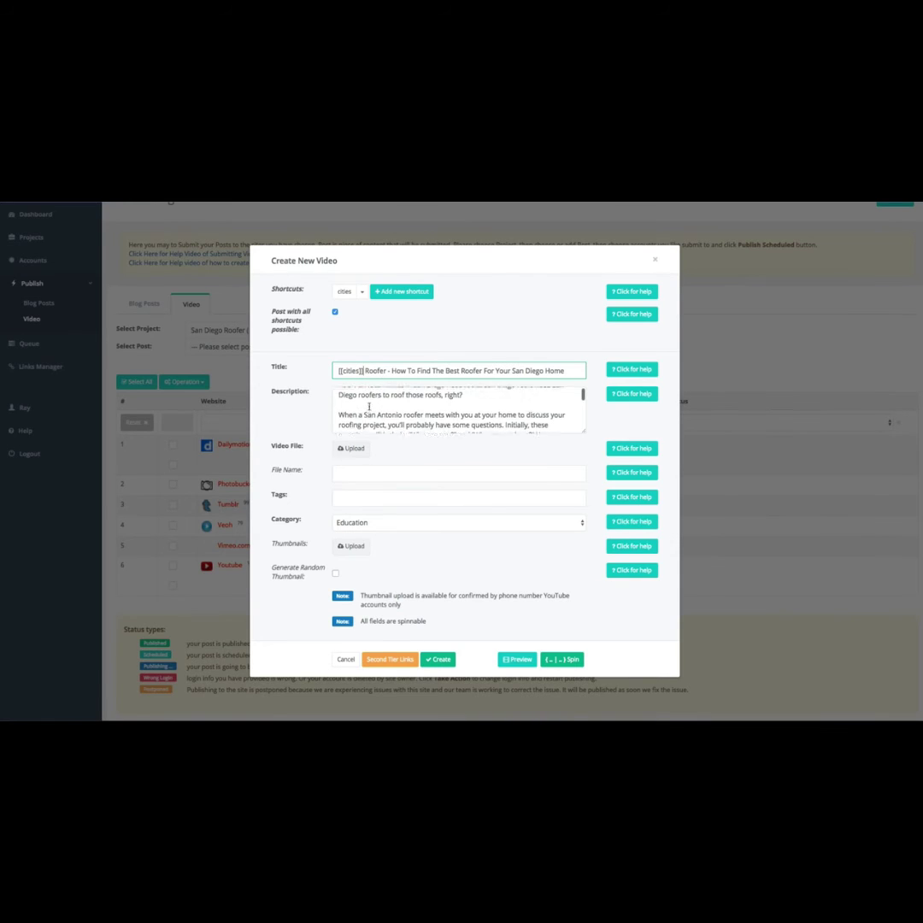
- In the description, replace the opening "San Diego" and the one before "roofers to roof those roofs" with the cities shortcut
{"action": "scroll", "coordinate": [376, 398], "scroll_direction": "up", "scroll_amount": 2}
{"action": "left_click_drag", "start_coordinate": [369, 395], "coordinate": [339, 394]}
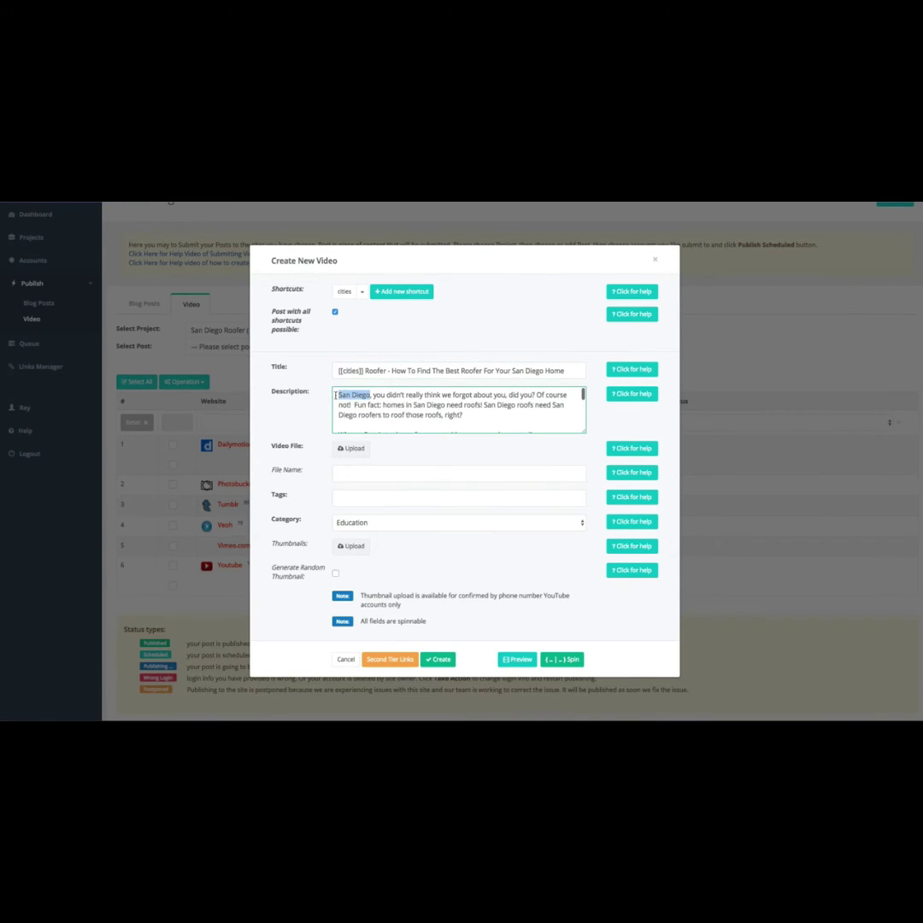
{"action": "key", "text": "BackSpace"}
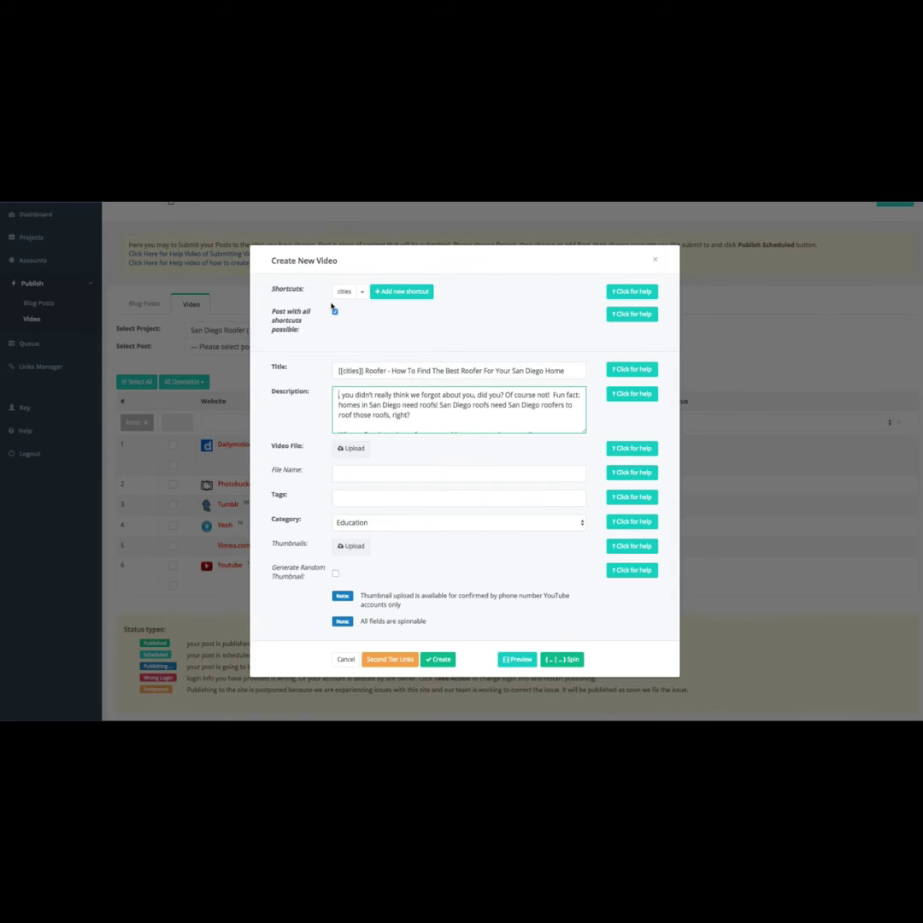
{"action": "left_click", "coordinate": [345, 293]}
{"action": "scroll", "coordinate": [427, 419], "scroll_direction": "up", "scroll_amount": 10}
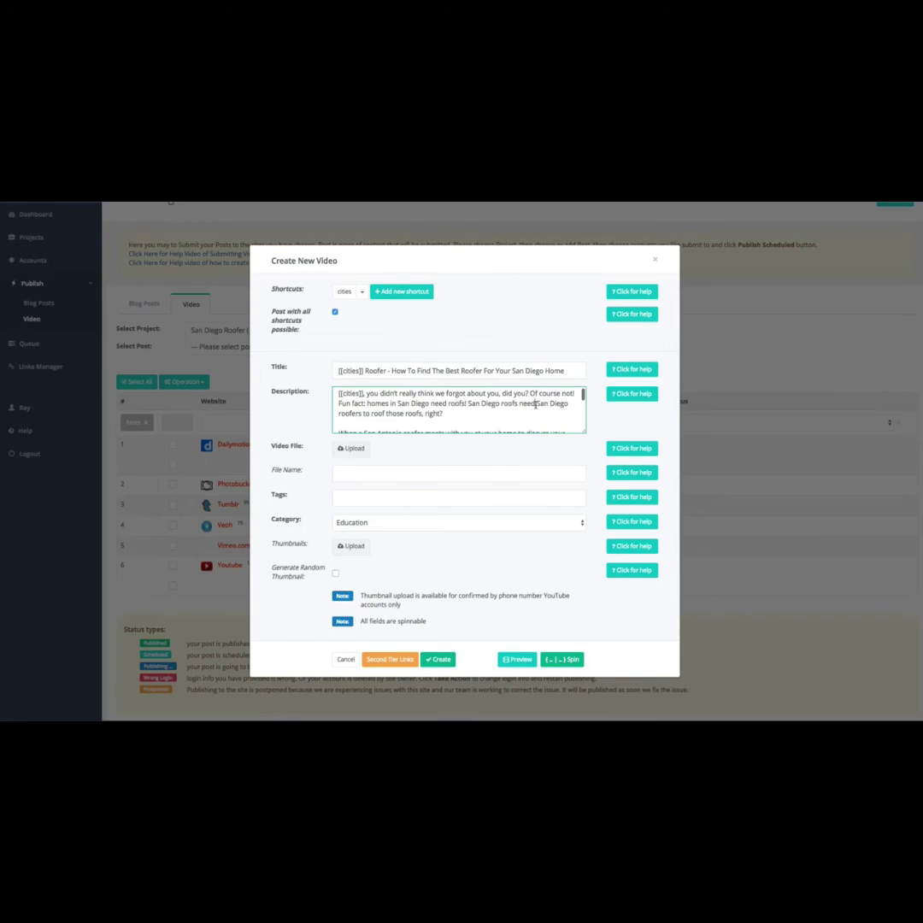
{"action": "left_click_drag", "start_coordinate": [536, 407], "coordinate": [572, 408]}
{"action": "key", "text": "BackSpace"}
{"action": "scroll", "coordinate": [463, 419], "scroll_direction": "down", "scroll_amount": 5}
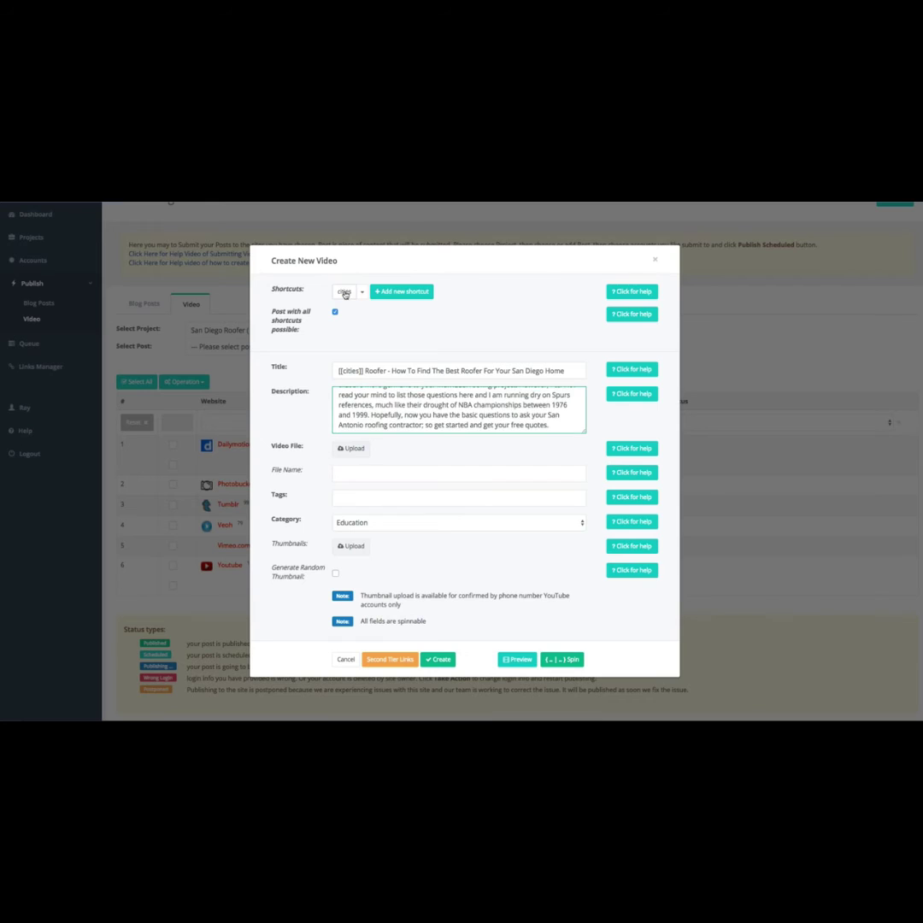
{"action": "scroll", "coordinate": [506, 417], "scroll_direction": "up", "scroll_amount": 10}
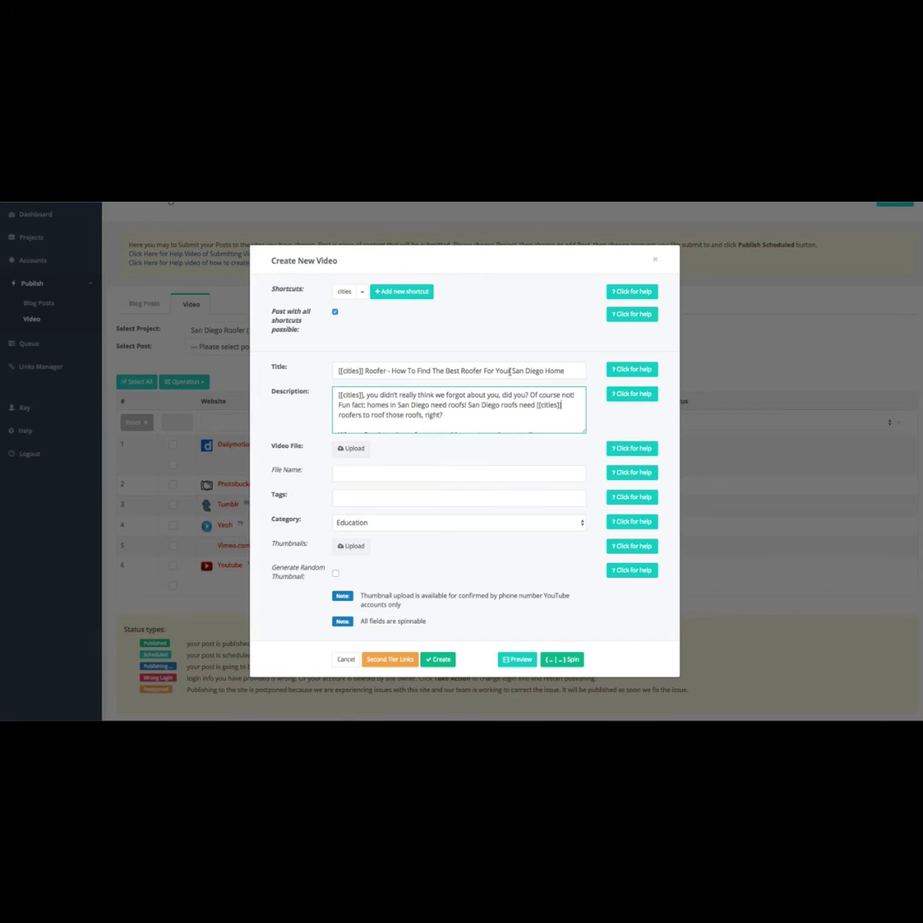
- Replace "San Diego" before "Home" in the video title with the cities shortcut
{"action": "left_click_drag", "start_coordinate": [512, 371], "coordinate": [545, 371]}
{"action": "key", "text": "BackSpace"}
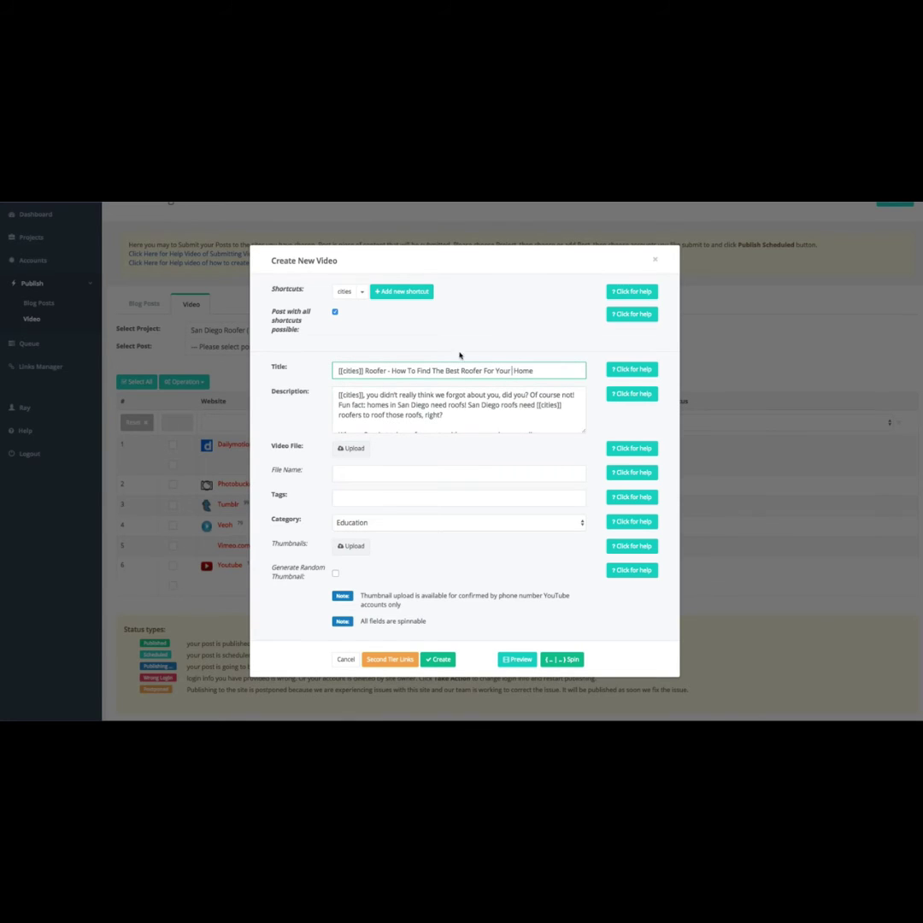
{"action": "left_click", "coordinate": [350, 296]}
- Set the video's file name to [[cities]]-roofer.mp4 using the cities shortcut
{"action": "left_click", "coordinate": [350, 475]}
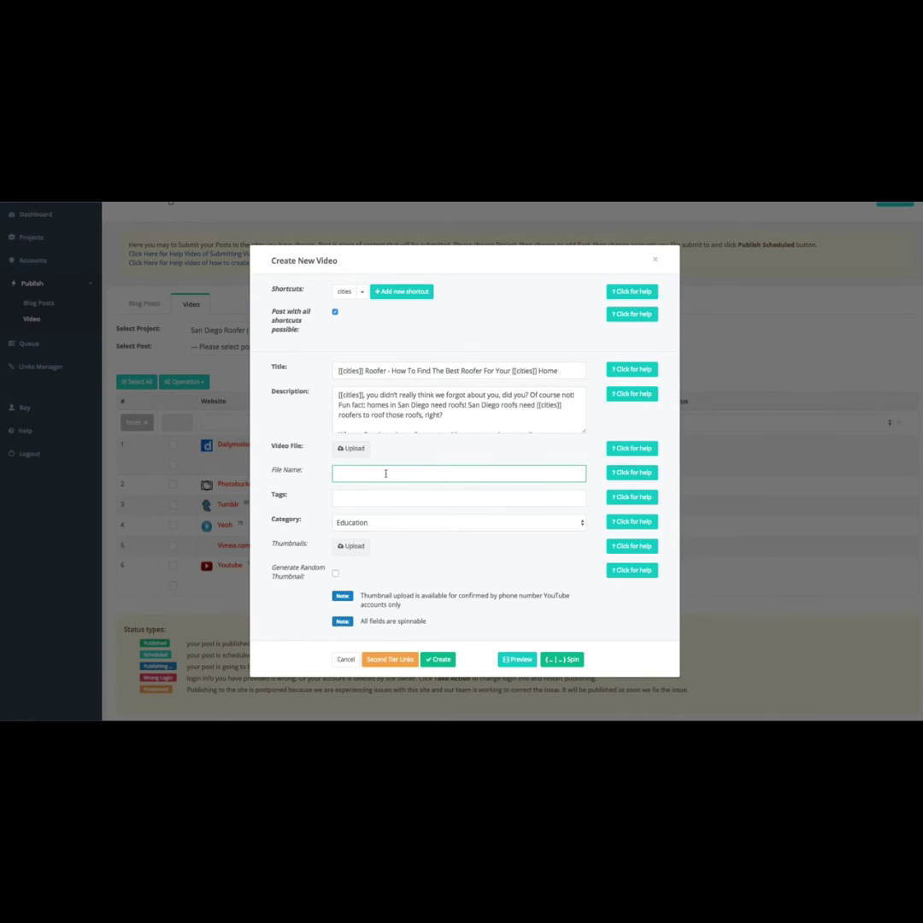
{"action": "left_click", "coordinate": [346, 292]}
{"action": "type", "text": "-roofer.mp4"}
- Set the tags to "[[cities]] roofer, roofer [[cities]], roofing [[cities]], cities [[cities]]" using the cities shortcut
{"action": "left_click", "coordinate": [367, 500]}
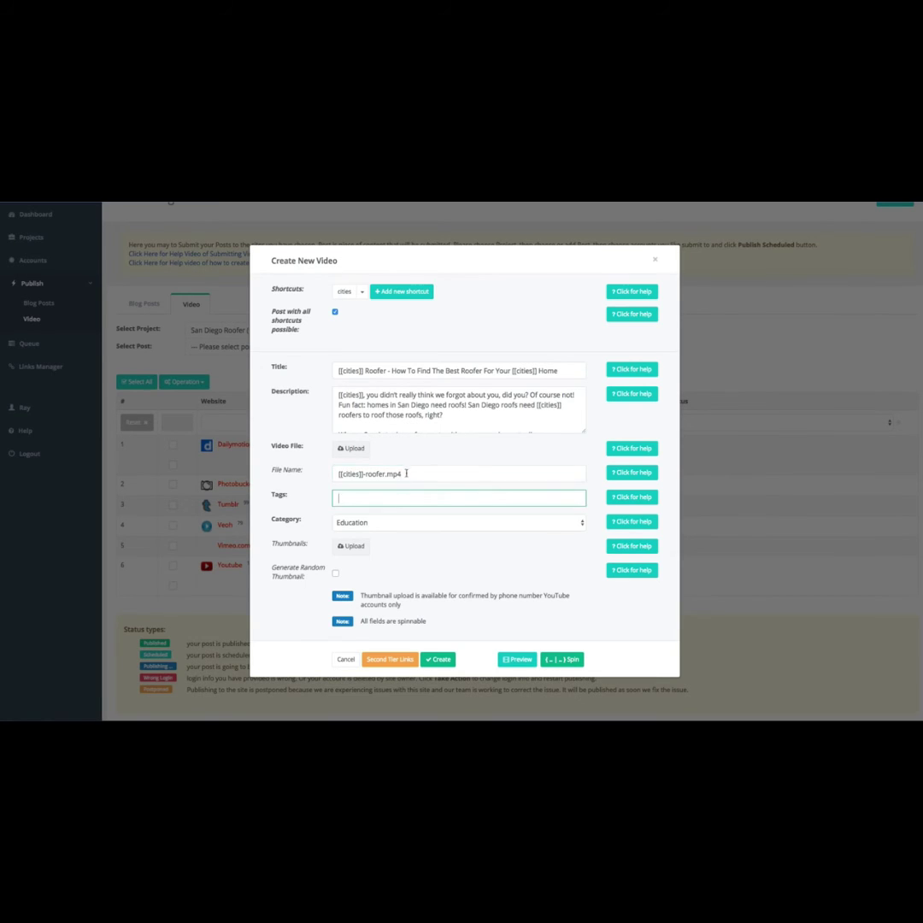
{"action": "left_click", "coordinate": [346, 295]}
{"action": "type", "text": "roofer, roofer"}
{"action": "left_click", "coordinate": [344, 291]}
{"action": "type", "text": ", roofing"}
{"action": "left_click", "coordinate": [344, 291]}
{"action": "type", "text": ", cities"}
{"action": "left_click", "coordinate": [344, 291]}
{"action": "left_click", "coordinate": [344, 299]}
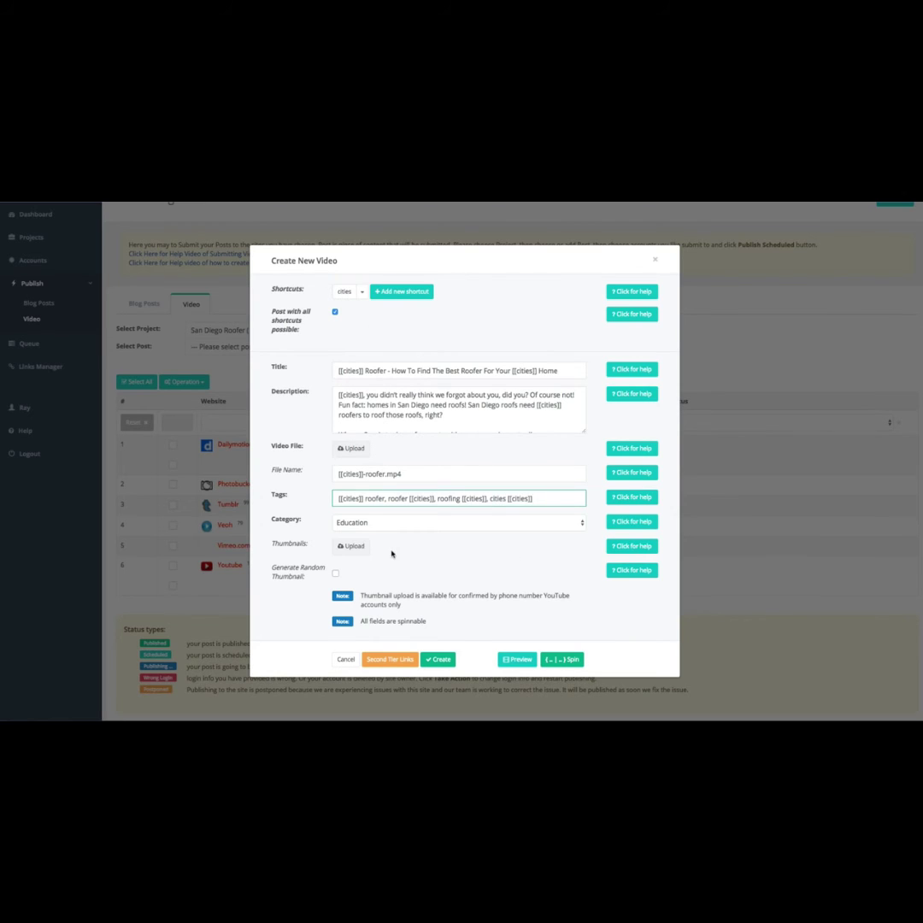
- Upload Roofer.mp4 from the Roofer folder as the post's video file
{"action": "left_click", "coordinate": [360, 452]}
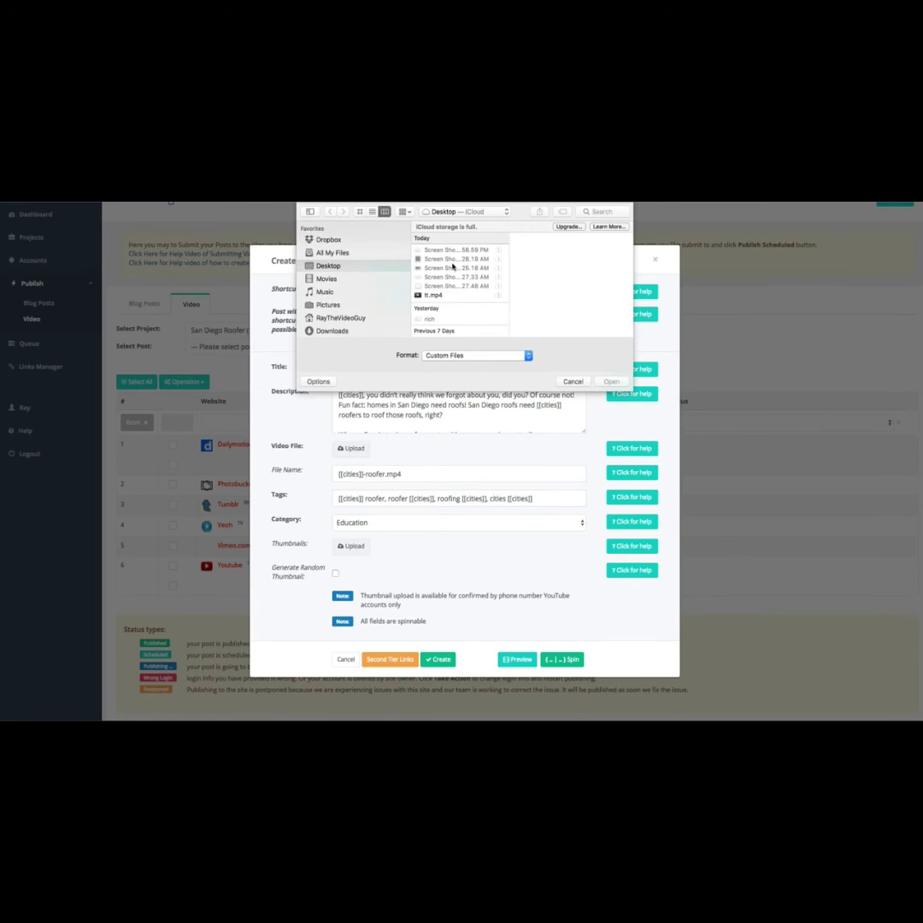
{"action": "left_click", "coordinate": [464, 211]}
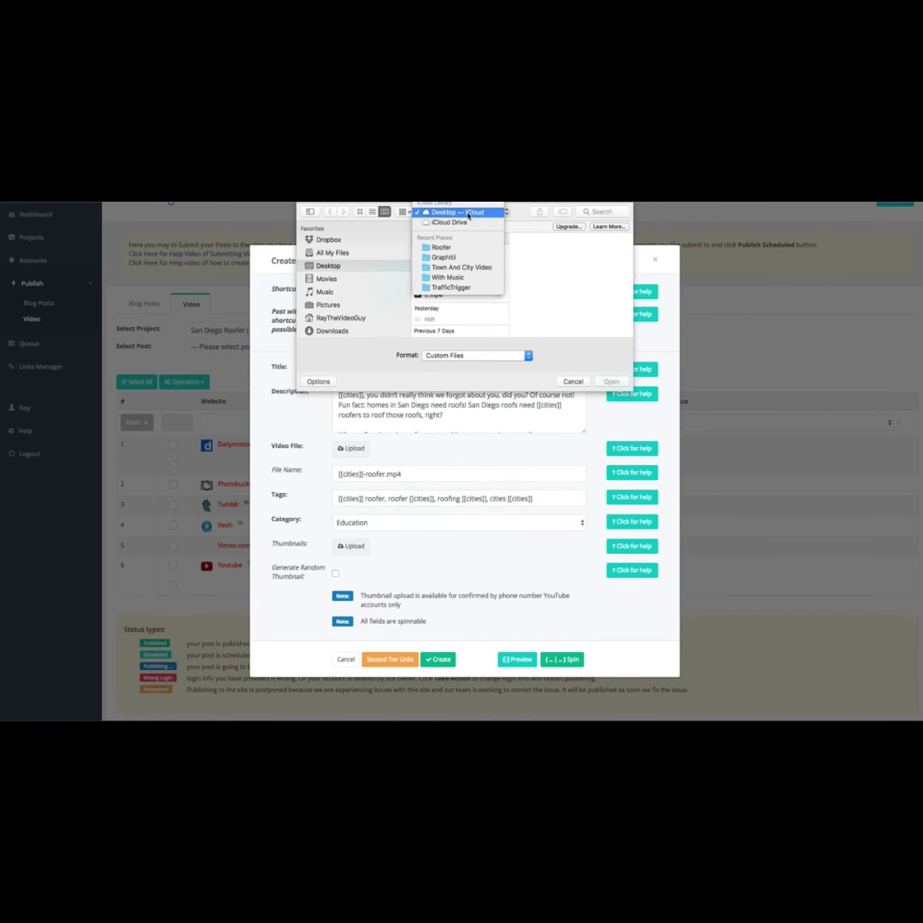
{"action": "left_click", "coordinate": [475, 246]}
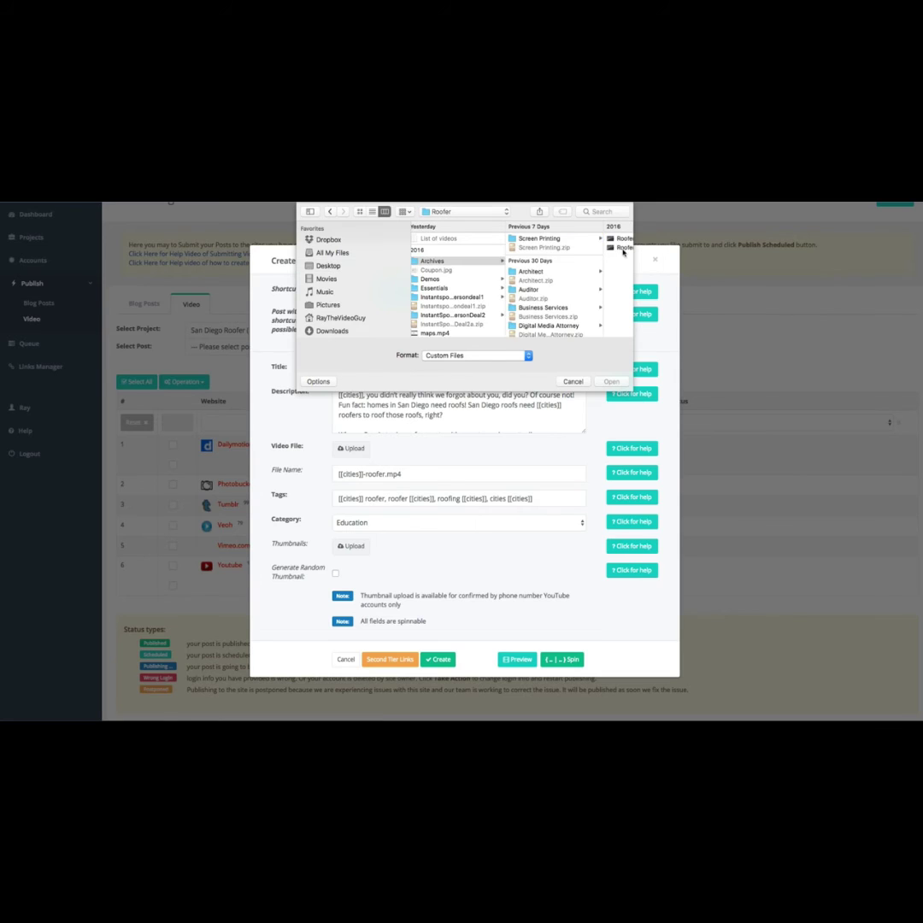
{"action": "left_click", "coordinate": [622, 247]}
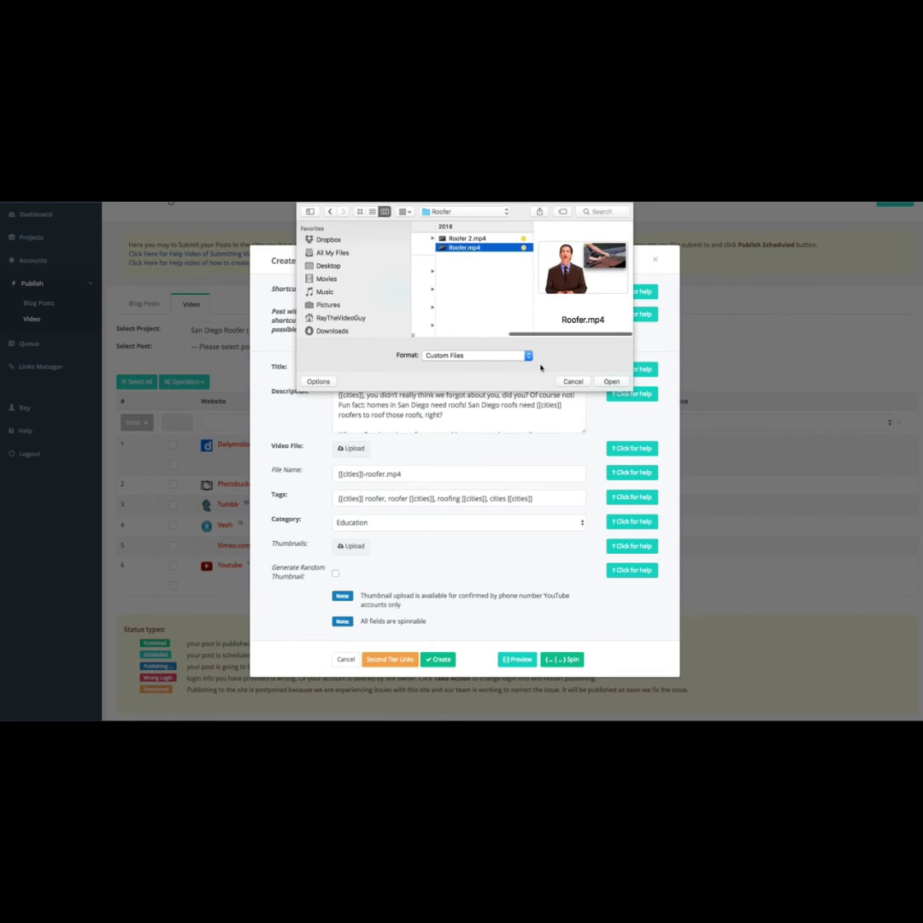
{"action": "left_click", "coordinate": [611, 381]}
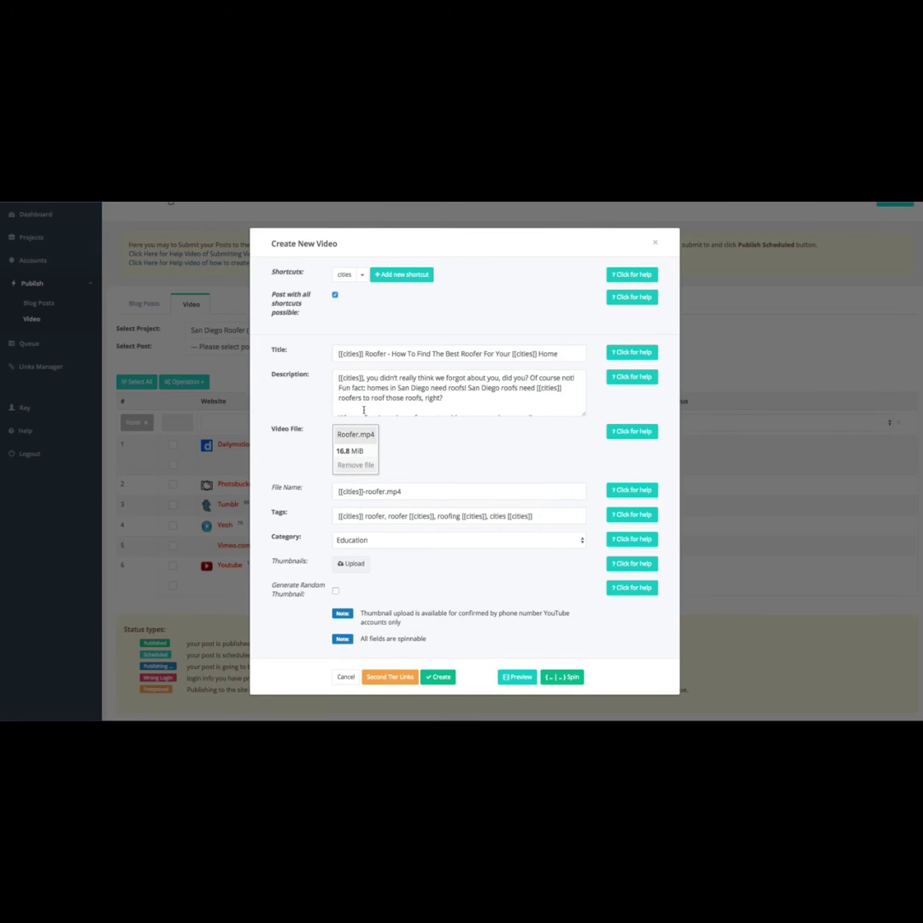
- Enable random thumbnail generation and create the video post
{"action": "left_click", "coordinate": [335, 591]}
{"action": "left_click", "coordinate": [427, 394]}
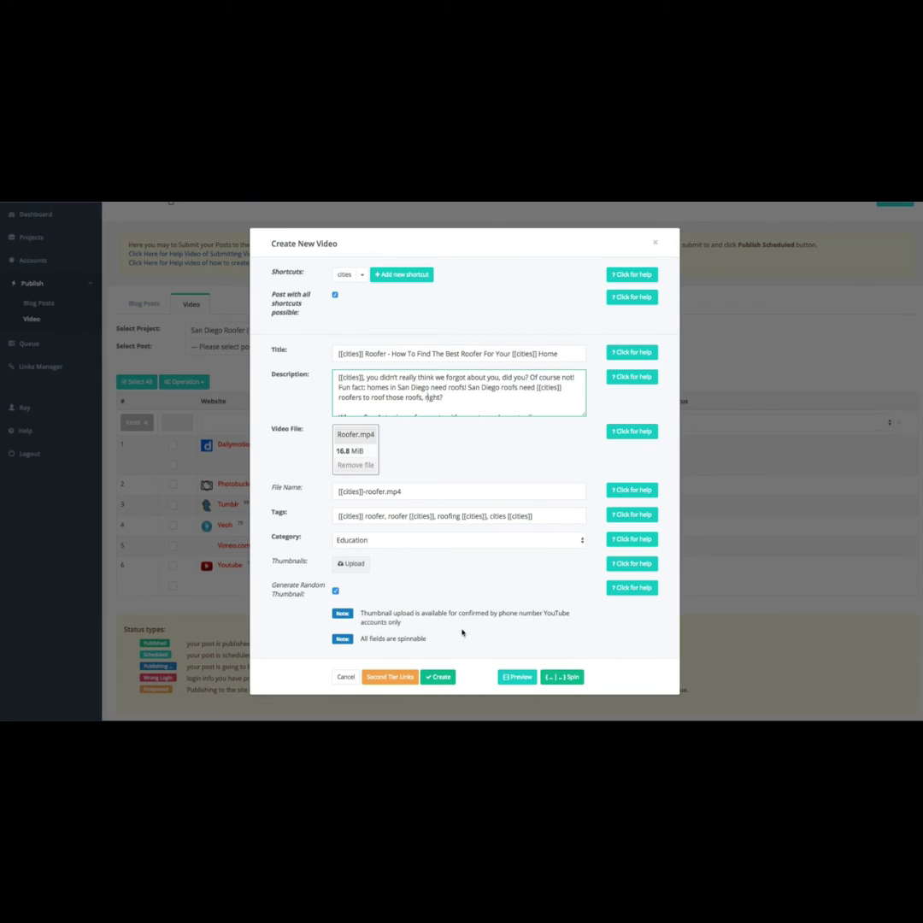
{"action": "left_click", "coordinate": [442, 678]}
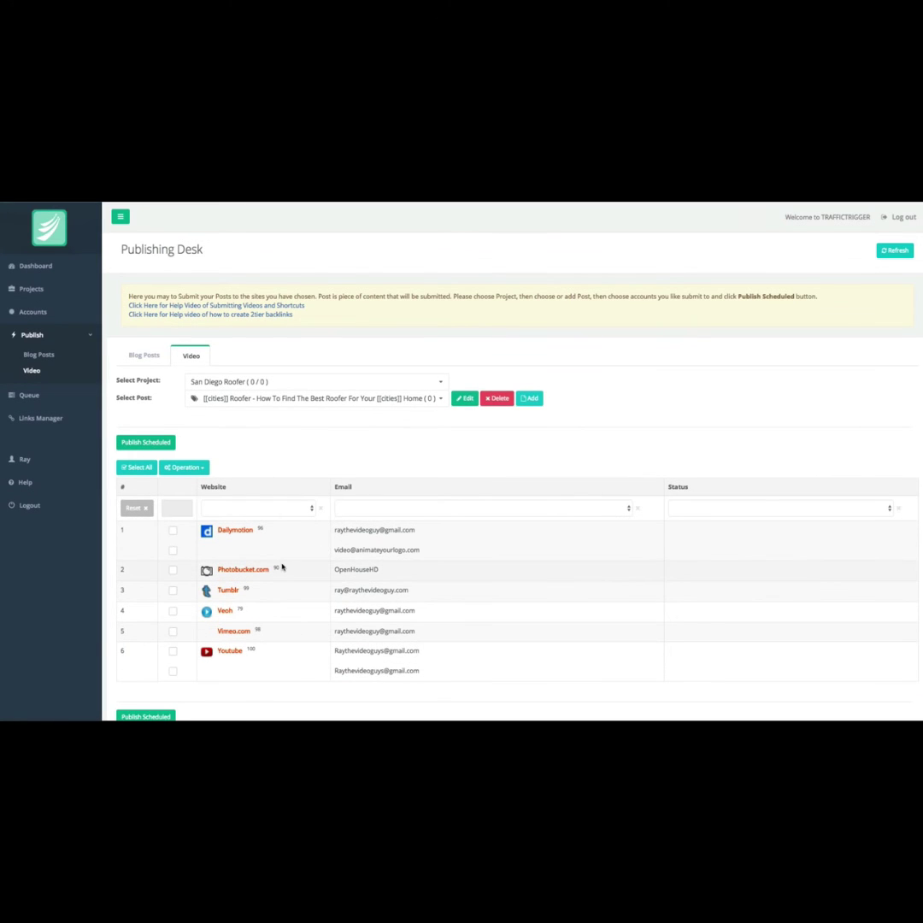
- Select every Dailymotion, Photobucket, Tumblr, Veoh, Vimeo and YouTube account for publishing the video post
{"action": "scroll", "coordinate": [282, 567], "scroll_direction": "down", "scroll_amount": 1}
{"action": "left_click", "coordinate": [172, 445]}
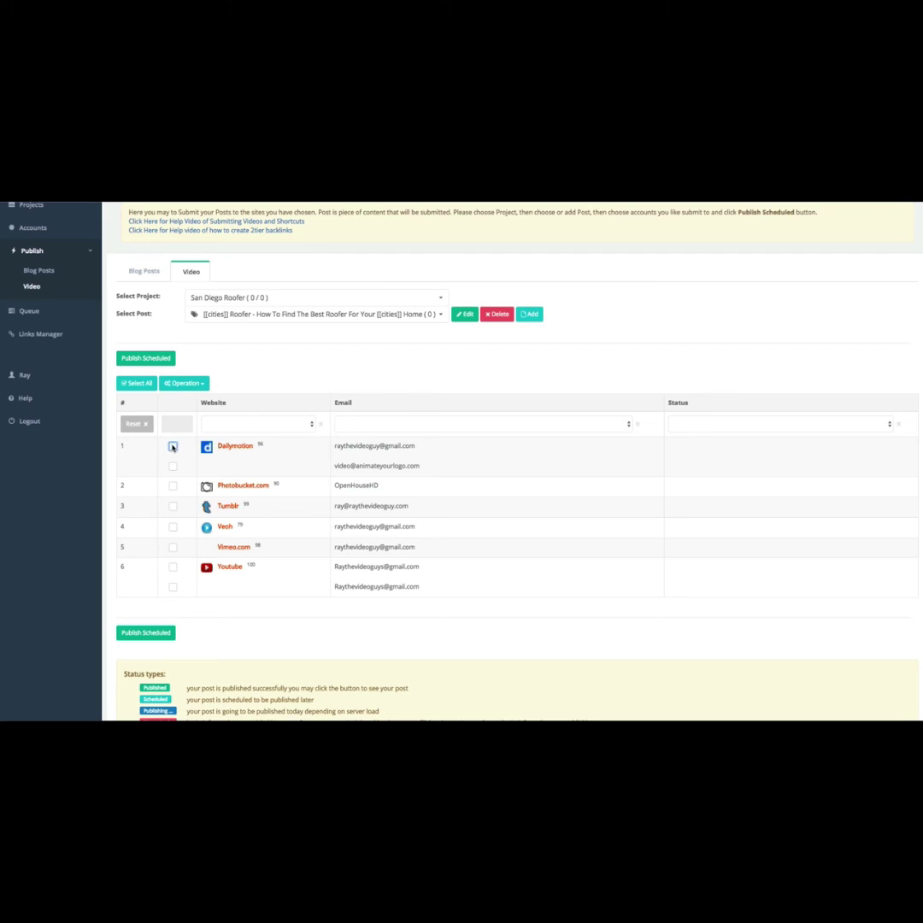
{"action": "left_click", "coordinate": [172, 465]}
{"action": "left_click", "coordinate": [172, 485]}
{"action": "left_click", "coordinate": [173, 506]}
{"action": "left_click", "coordinate": [173, 526]}
{"action": "left_click", "coordinate": [173, 547]}
{"action": "left_click", "coordinate": [172, 566]}
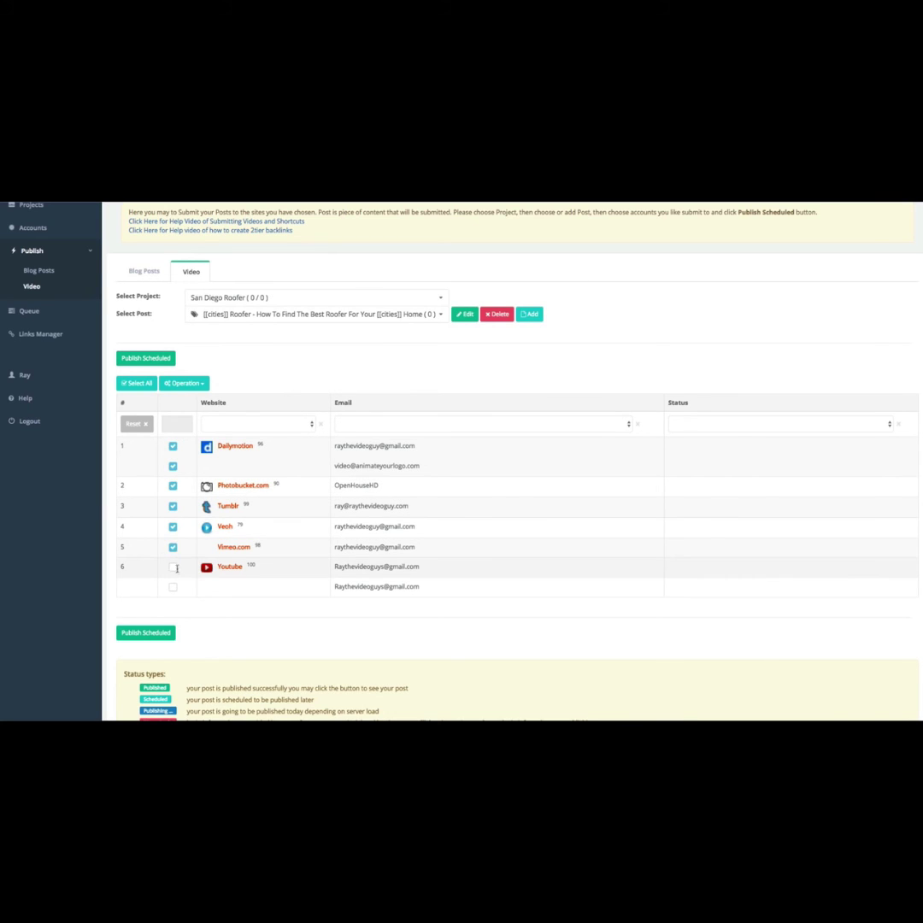
{"action": "left_click", "coordinate": [172, 586]}
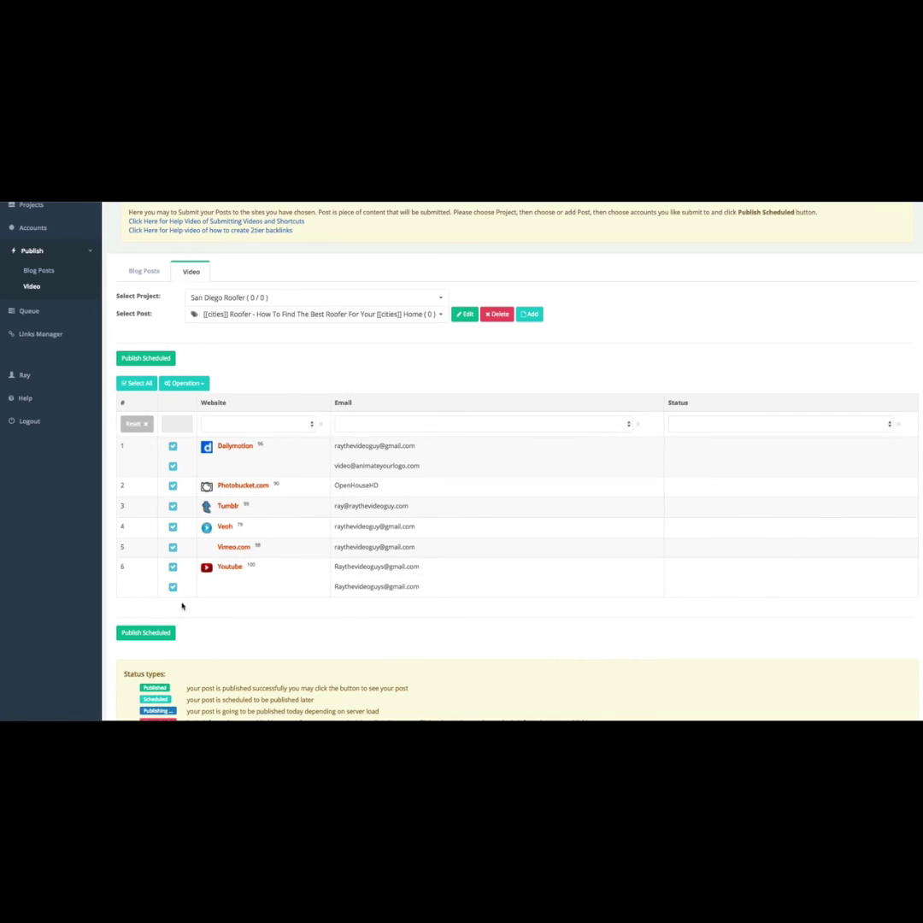
- Start a scheduled publication for the selected accounts and set its start to 03/15/2017 7:00 PM
{"action": "scroll", "coordinate": [273, 414], "scroll_direction": "up", "scroll_amount": 1}
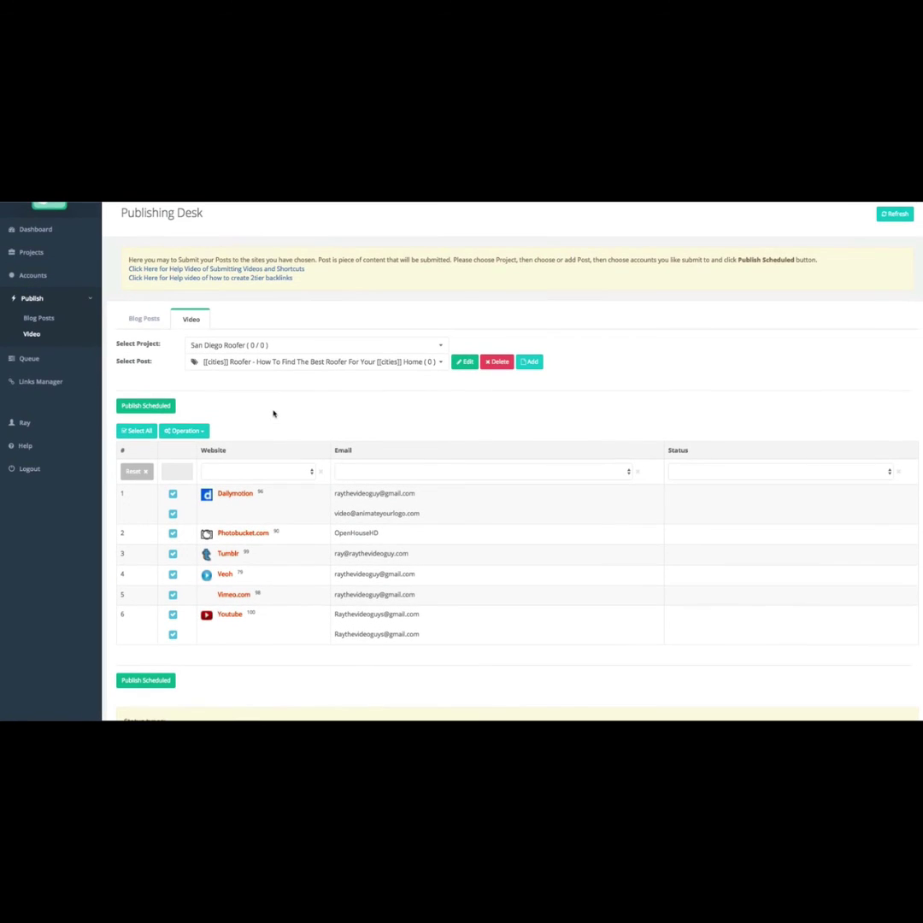
{"action": "left_click", "coordinate": [147, 408]}
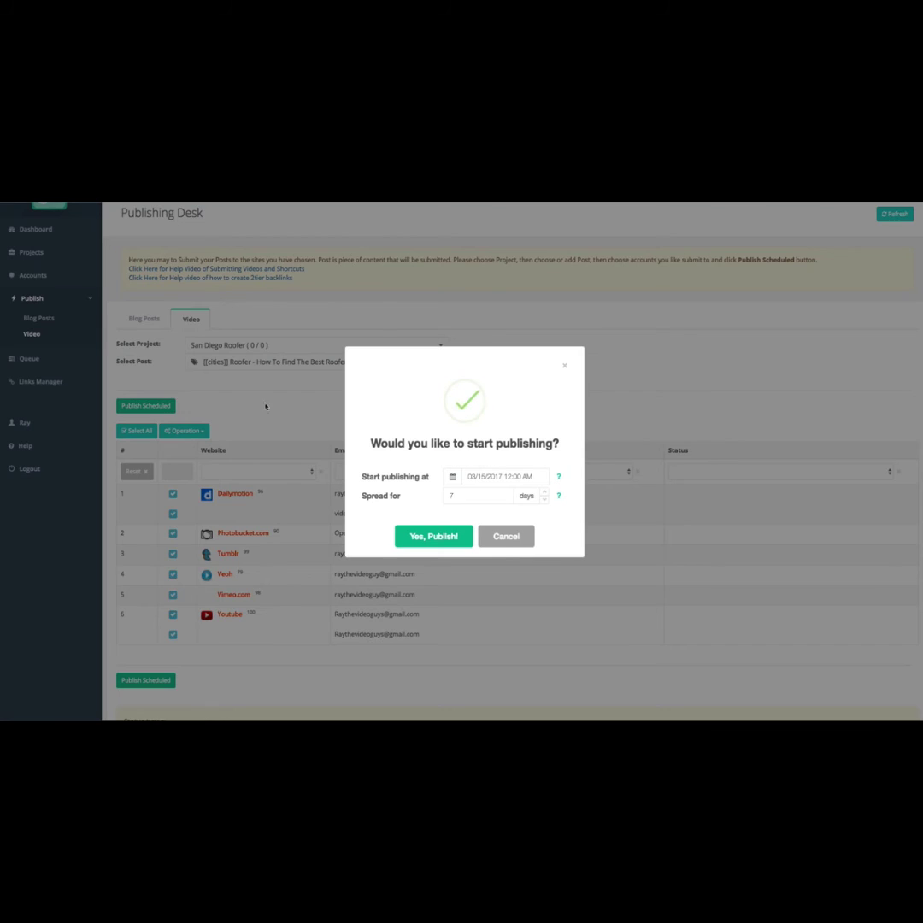
{"action": "left_click", "coordinate": [505, 475]}
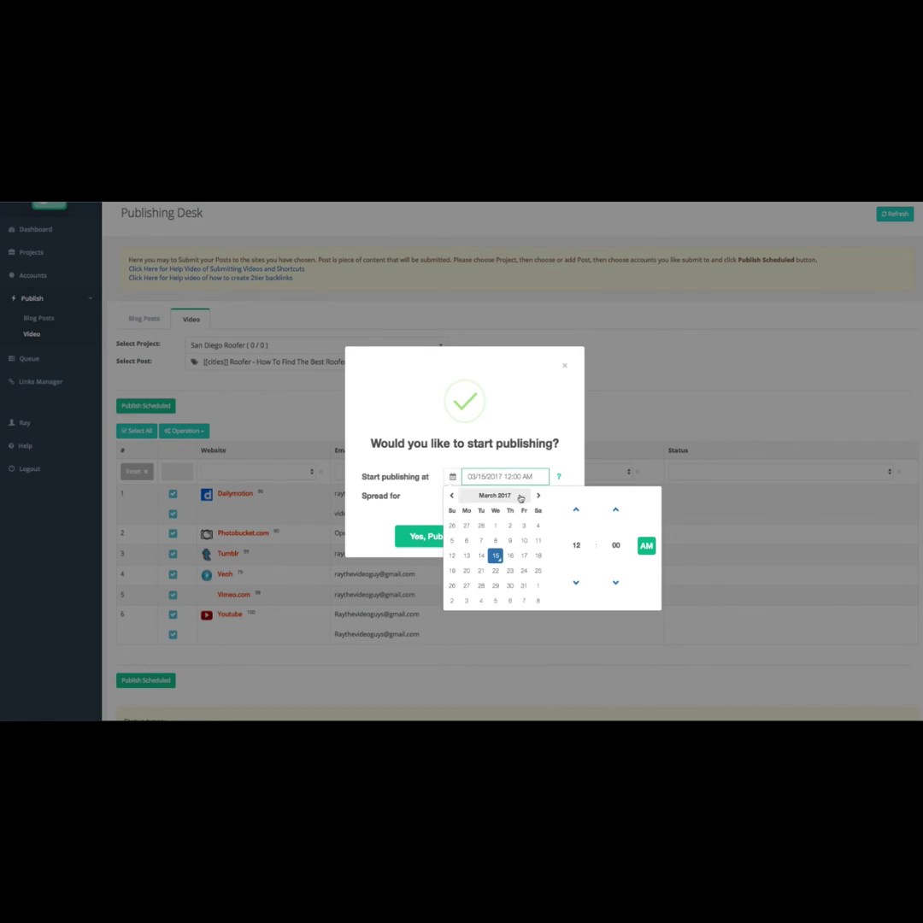
{"action": "left_click", "coordinate": [574, 583]}
{"action": "left_click", "coordinate": [575, 582]}
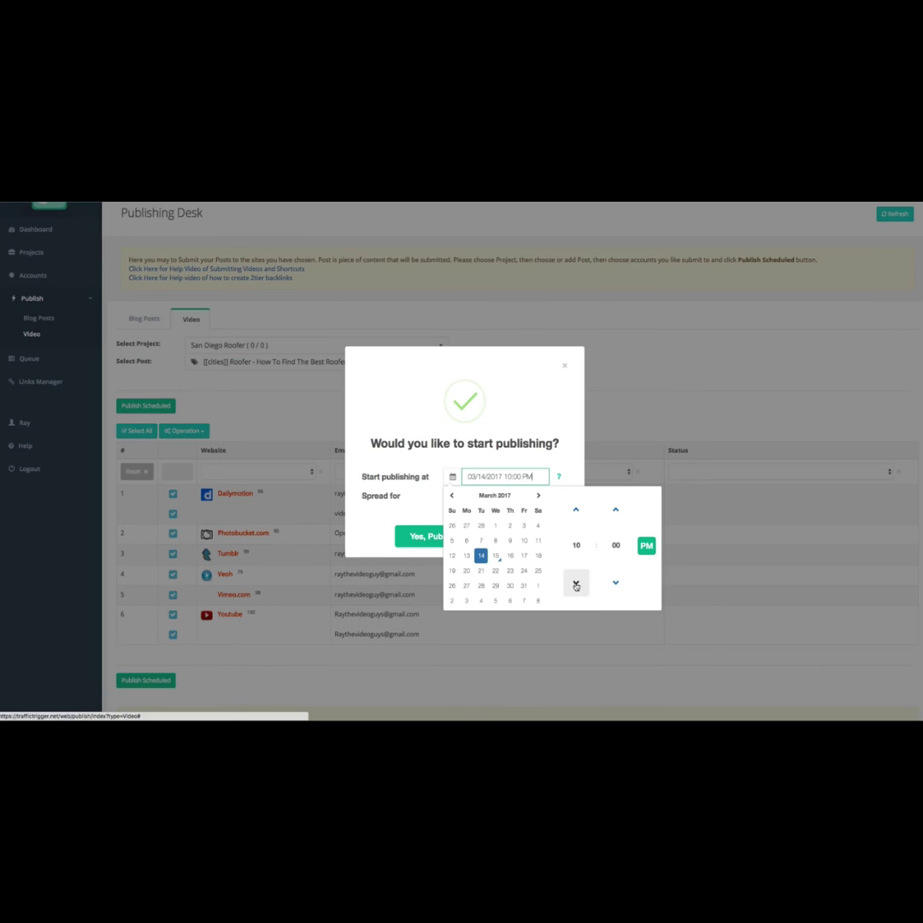
{"action": "left_click", "coordinate": [576, 513]}
{"action": "left_click", "coordinate": [576, 513]}
{"action": "left_click", "coordinate": [576, 512]}
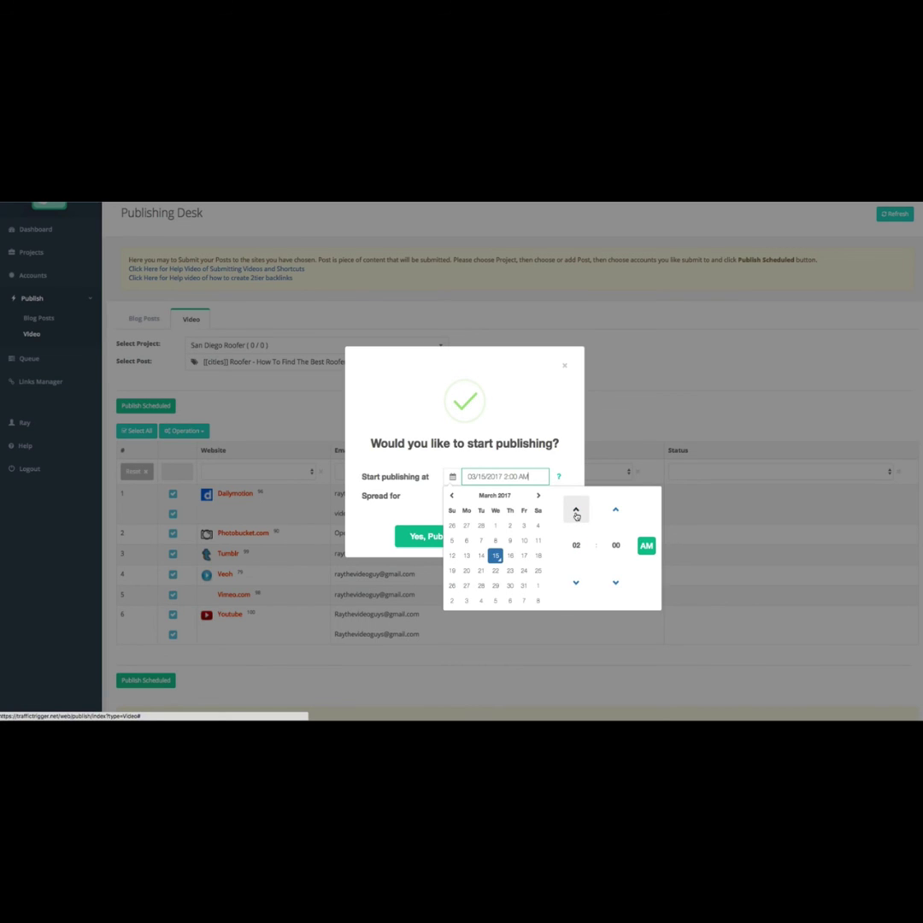
{"action": "left_click", "coordinate": [646, 545]}
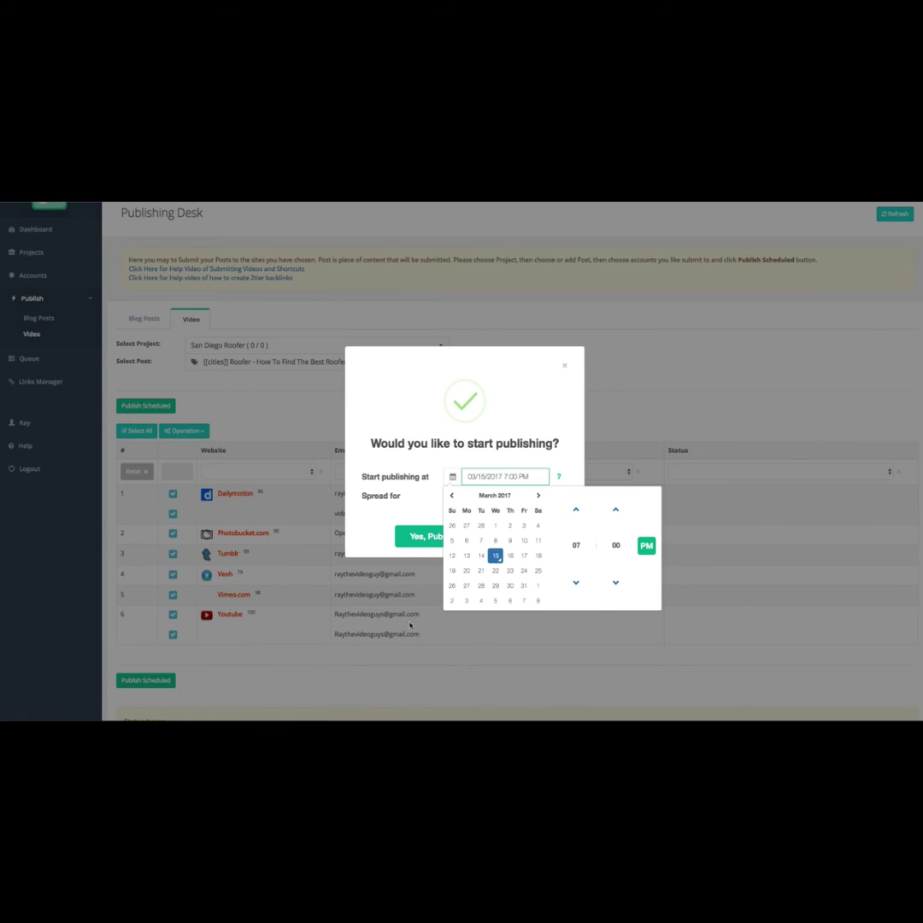
{"action": "left_click", "coordinate": [527, 450]}
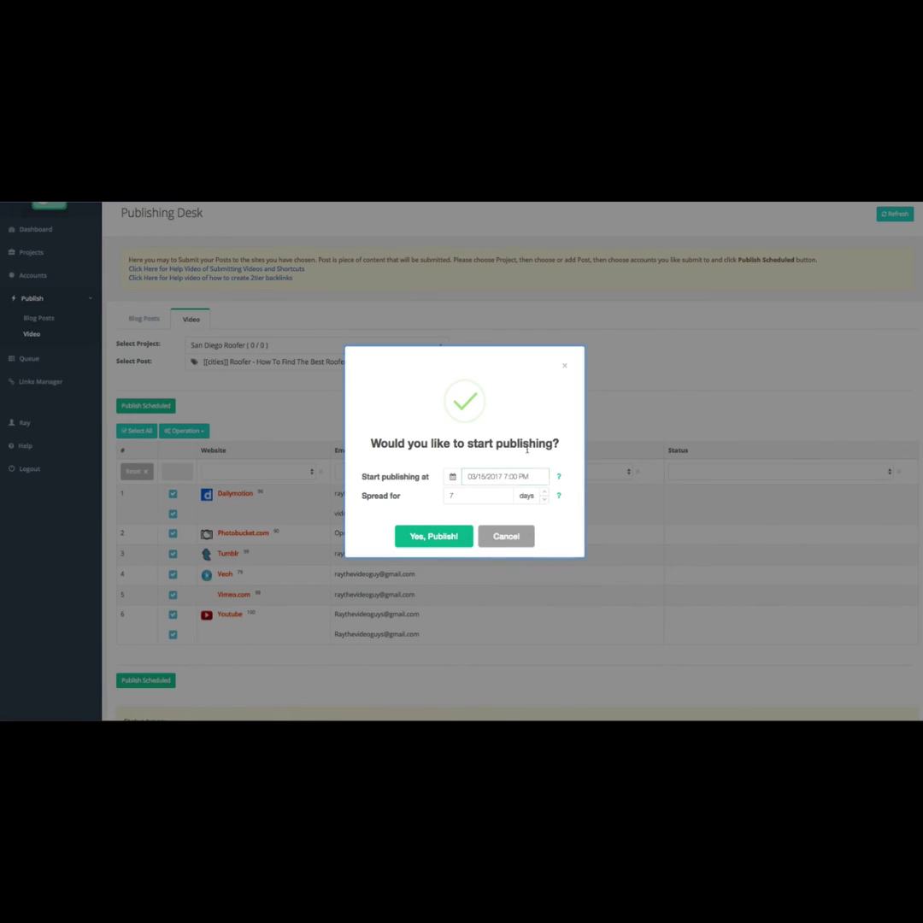
- Spread the publication over 15 days and start publishing, agreeing to skip the 50 excess keywords
{"action": "left_click", "coordinate": [453, 496]}
{"action": "key", "text": "BackSpace"}
{"action": "type", "text": "15"}
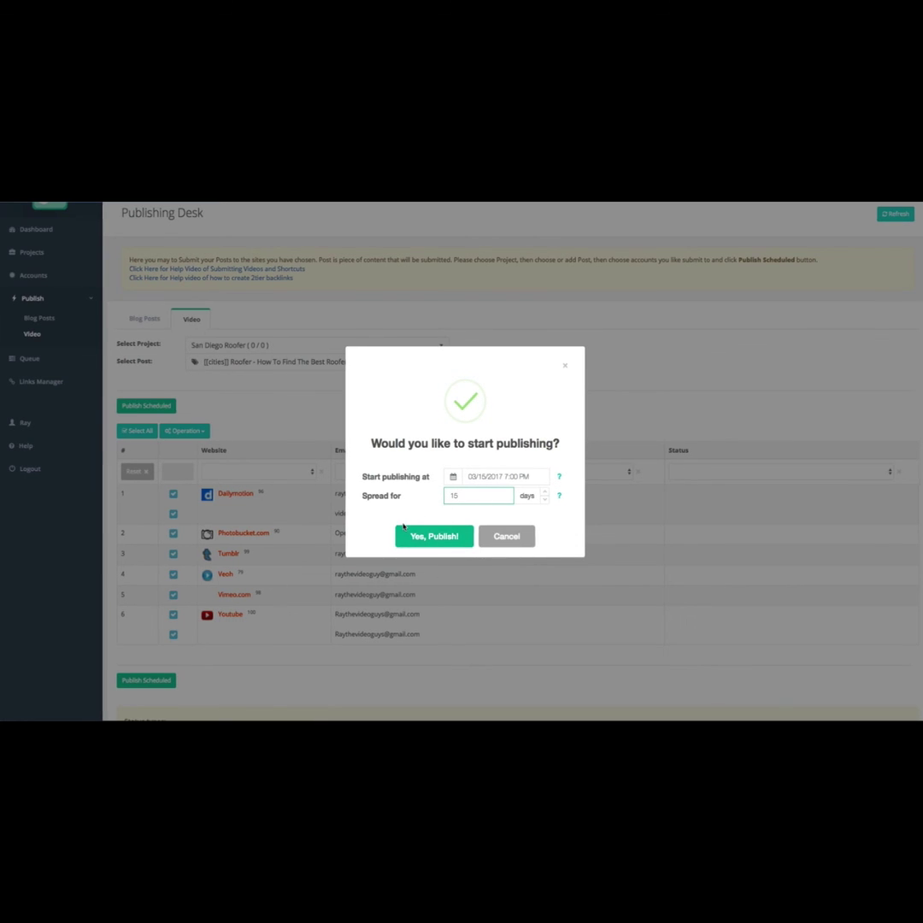
{"action": "left_click", "coordinate": [431, 536]}
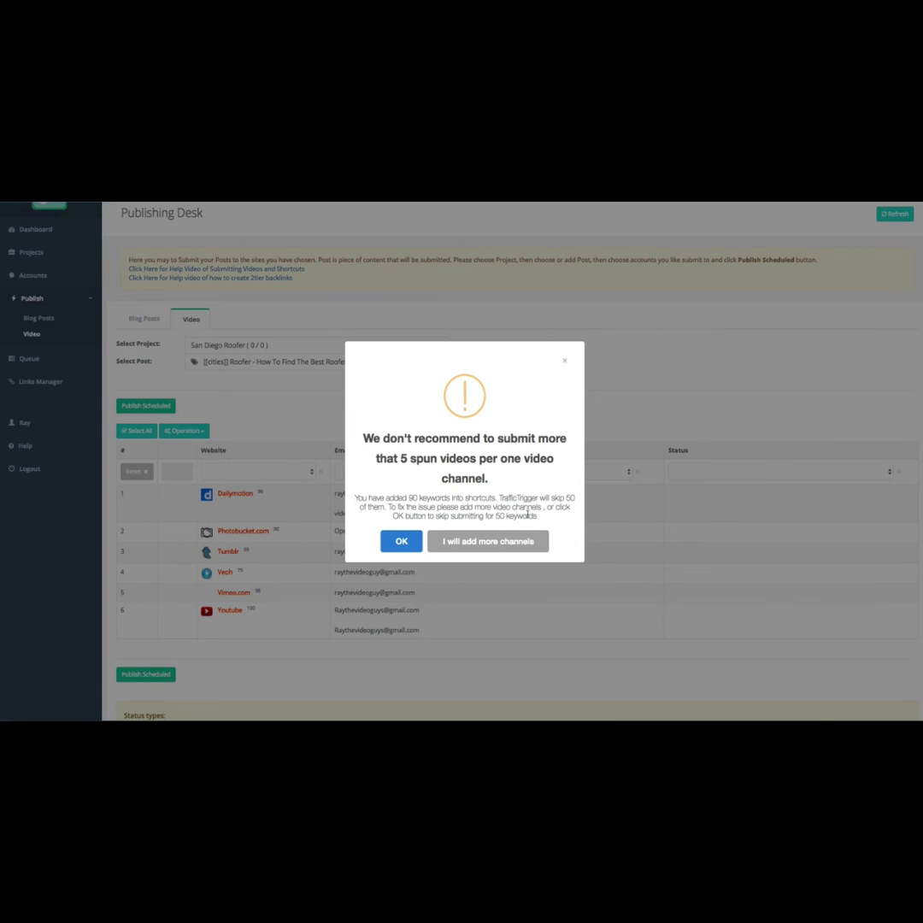
{"action": "scroll", "coordinate": [524, 582], "scroll_direction": "down", "scroll_amount": 1}
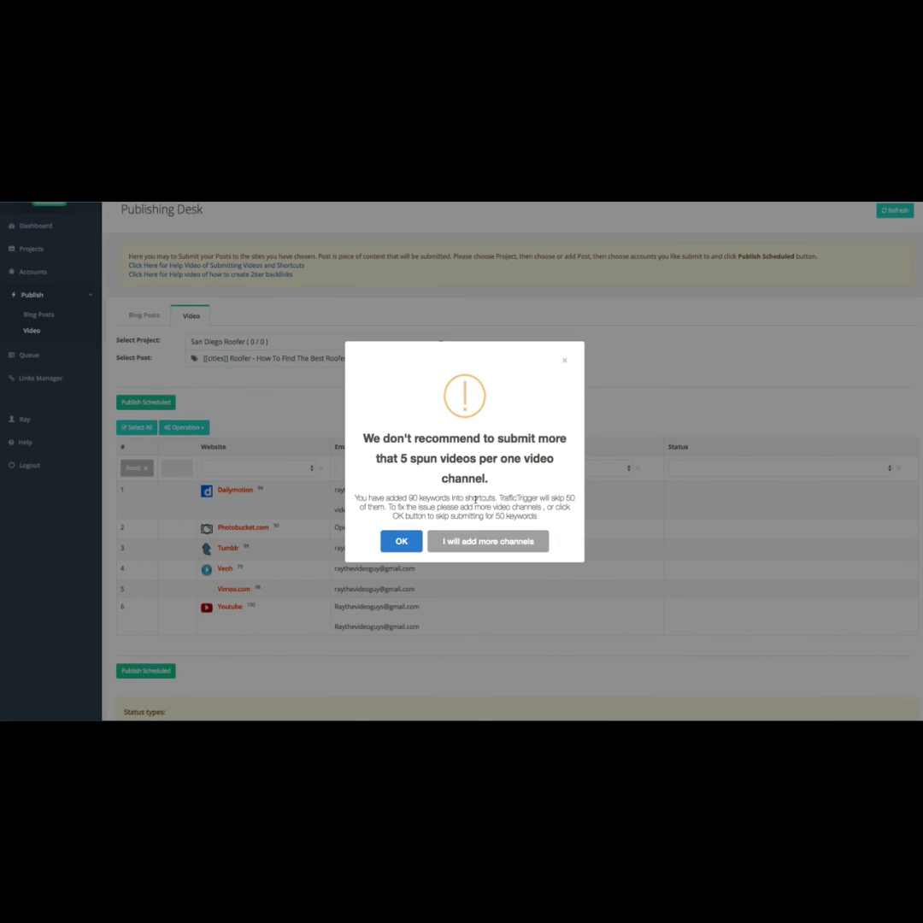
{"action": "left_click", "coordinate": [401, 542]}
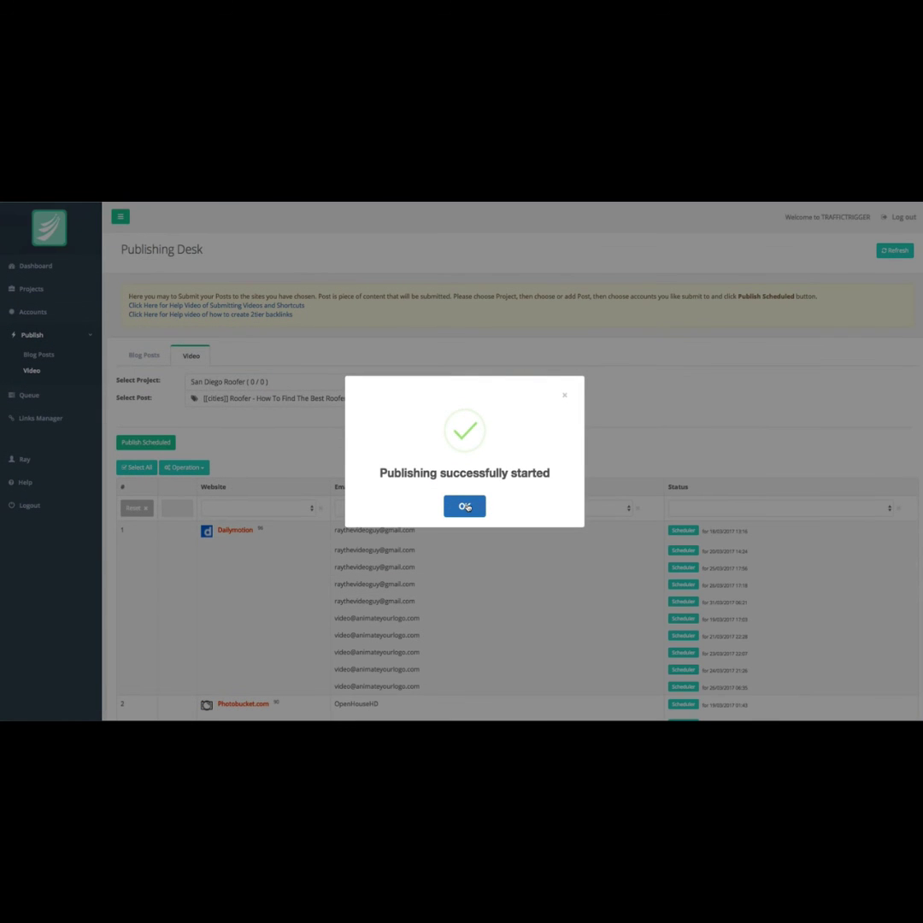
{"action": "left_click", "coordinate": [466, 507]}
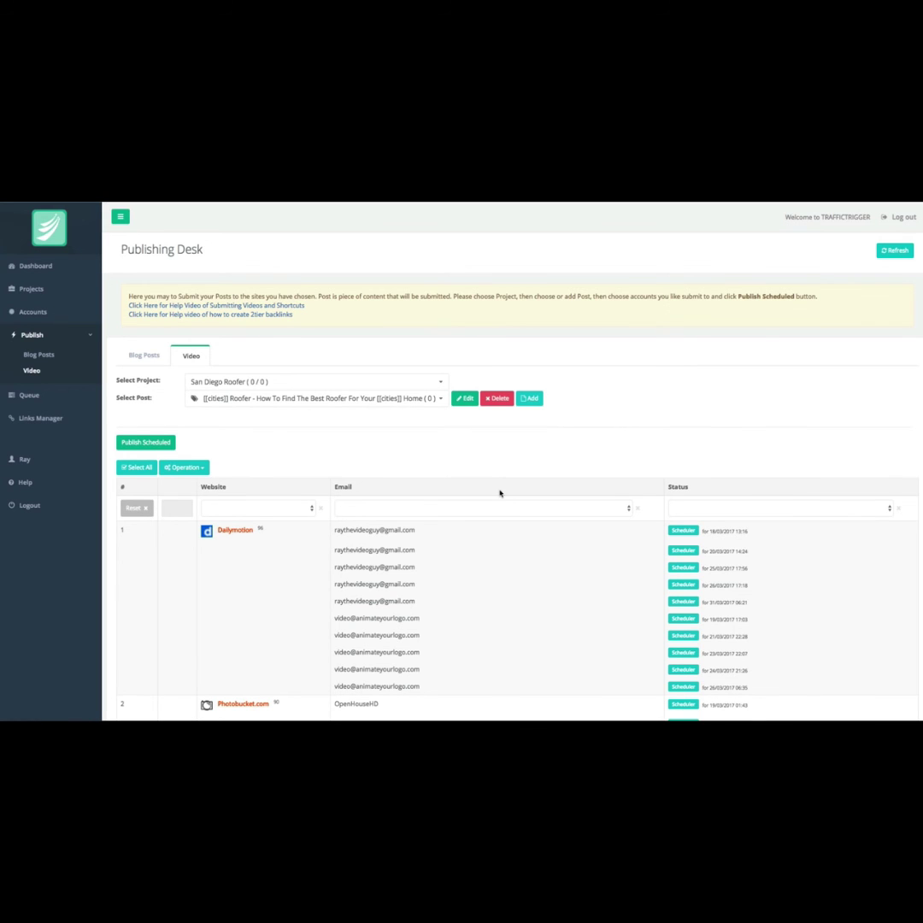
{"action": "scroll", "coordinate": [500, 493], "scroll_direction": "down", "scroll_amount": 2}
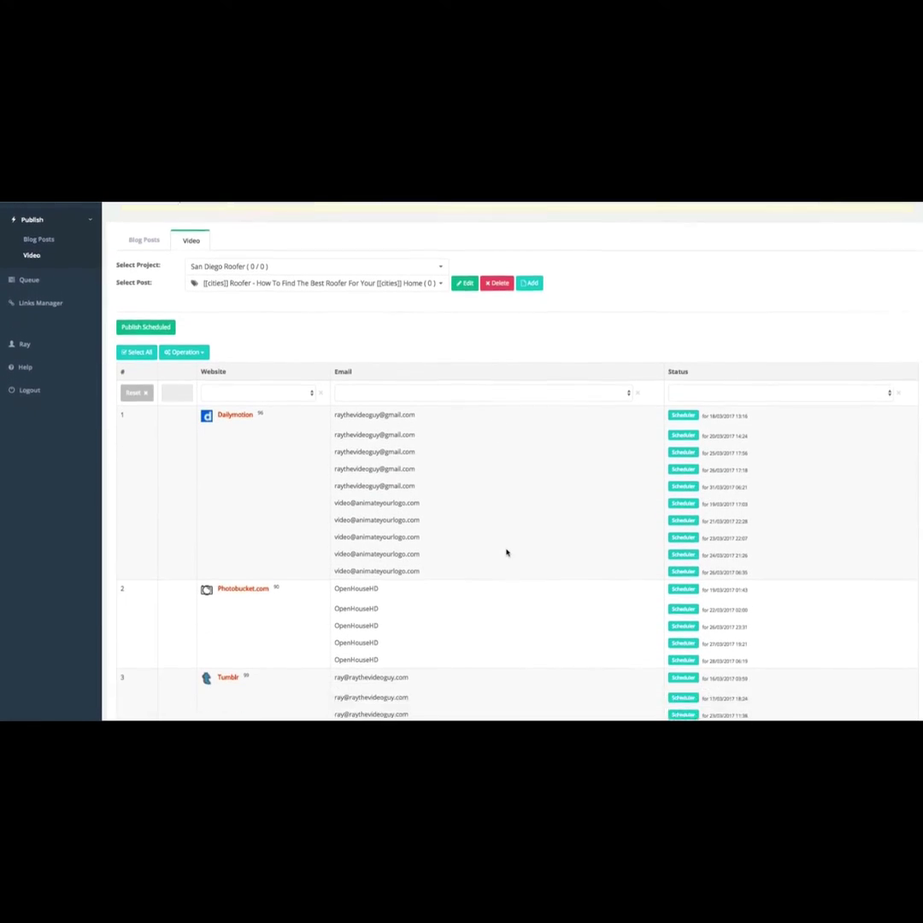
- Review the scheduled publication dates of the video post for every account, from Dailymotion through YouTube
{"action": "scroll", "coordinate": [506, 552], "scroll_direction": "down", "scroll_amount": 5}
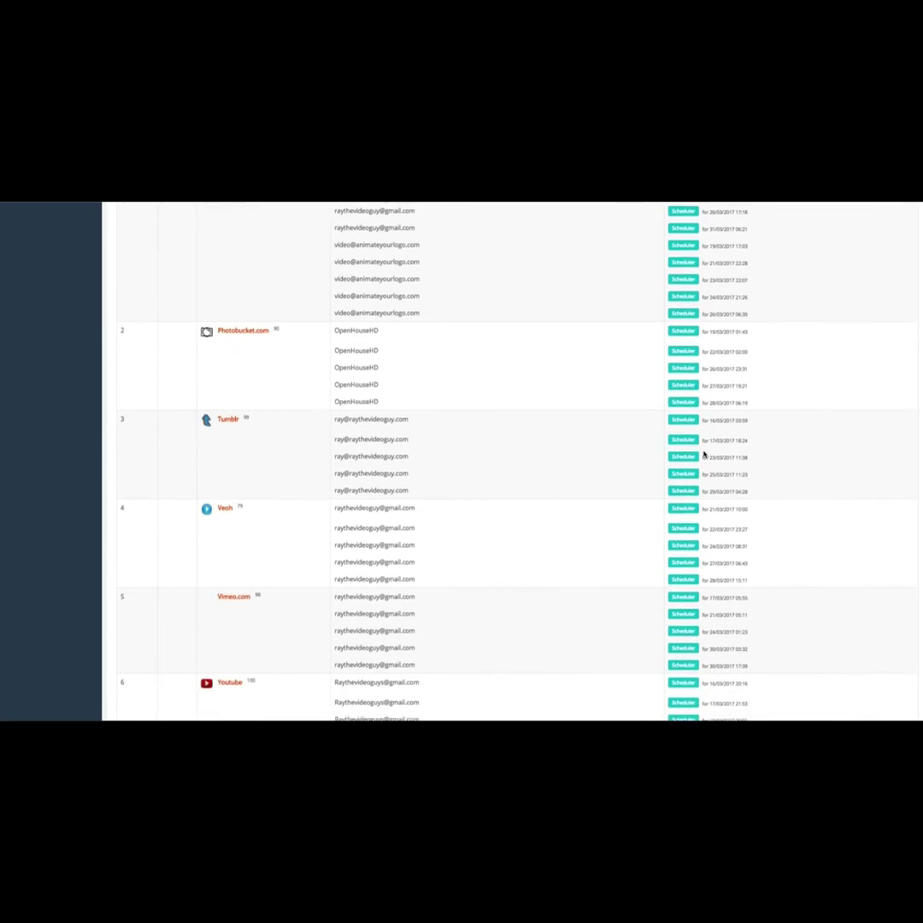
{"action": "scroll", "coordinate": [704, 456], "scroll_direction": "down", "scroll_amount": 7}
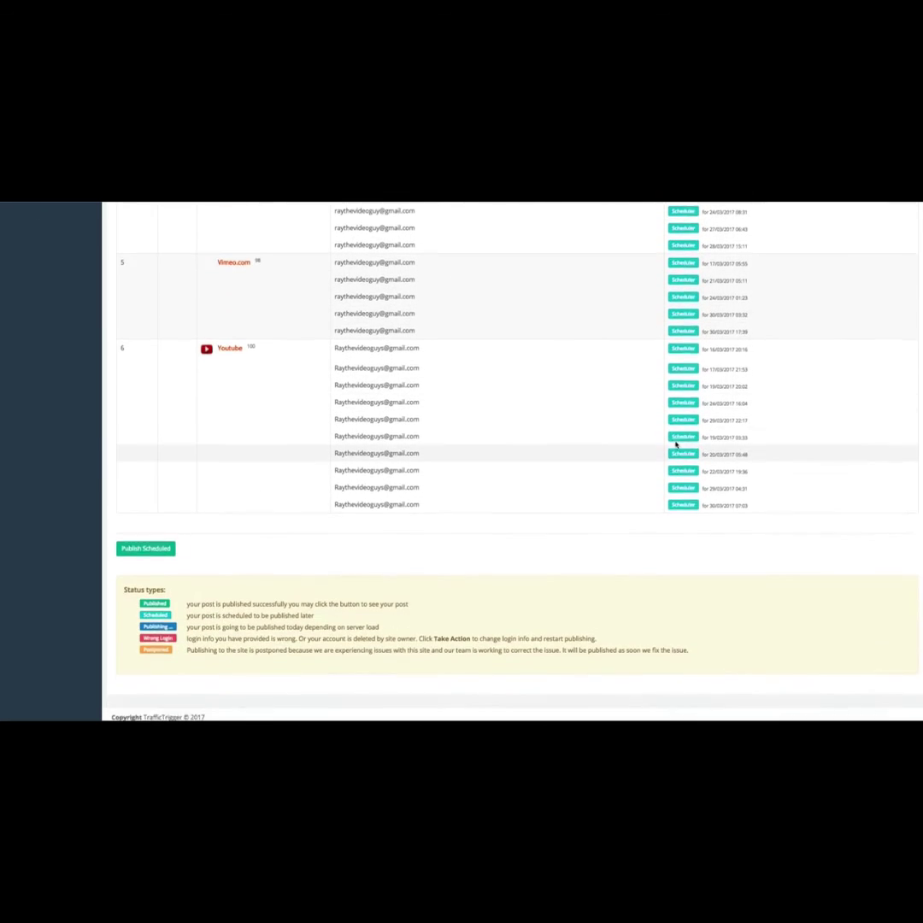
{"action": "scroll", "coordinate": [516, 433], "scroll_direction": "up", "scroll_amount": 1}
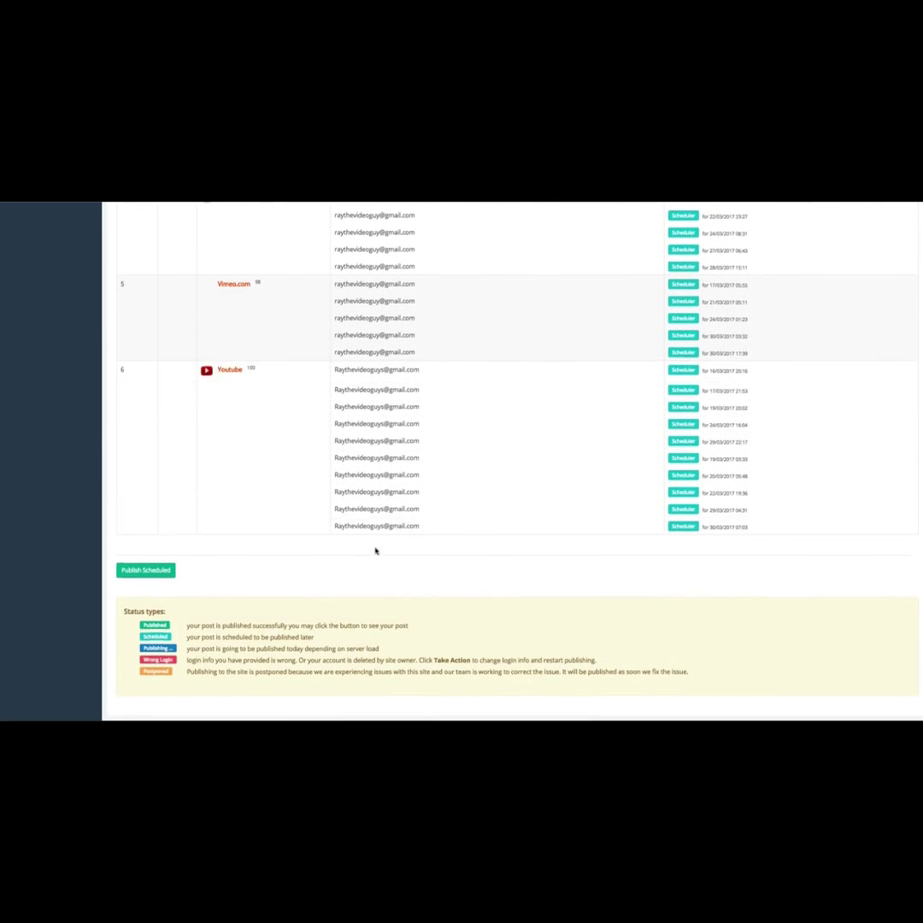
{"action": "scroll", "coordinate": [295, 424], "scroll_direction": "up", "scroll_amount": 7}
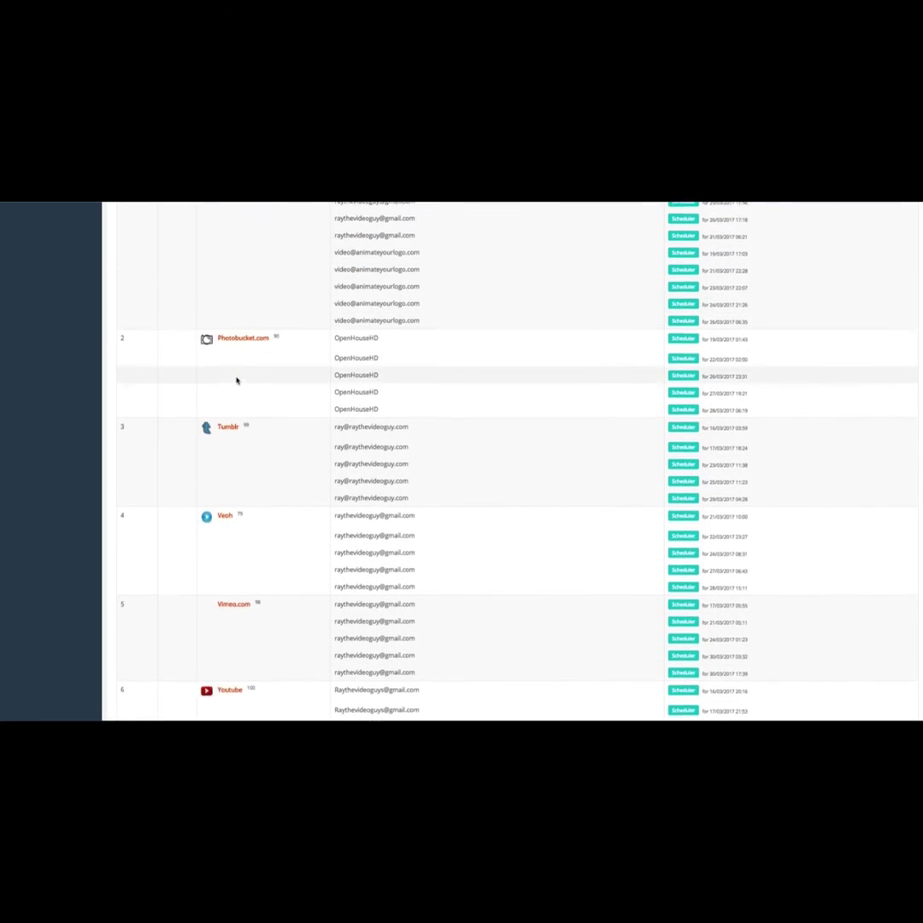
{"action": "scroll", "coordinate": [237, 380], "scroll_direction": "up", "scroll_amount": 3}
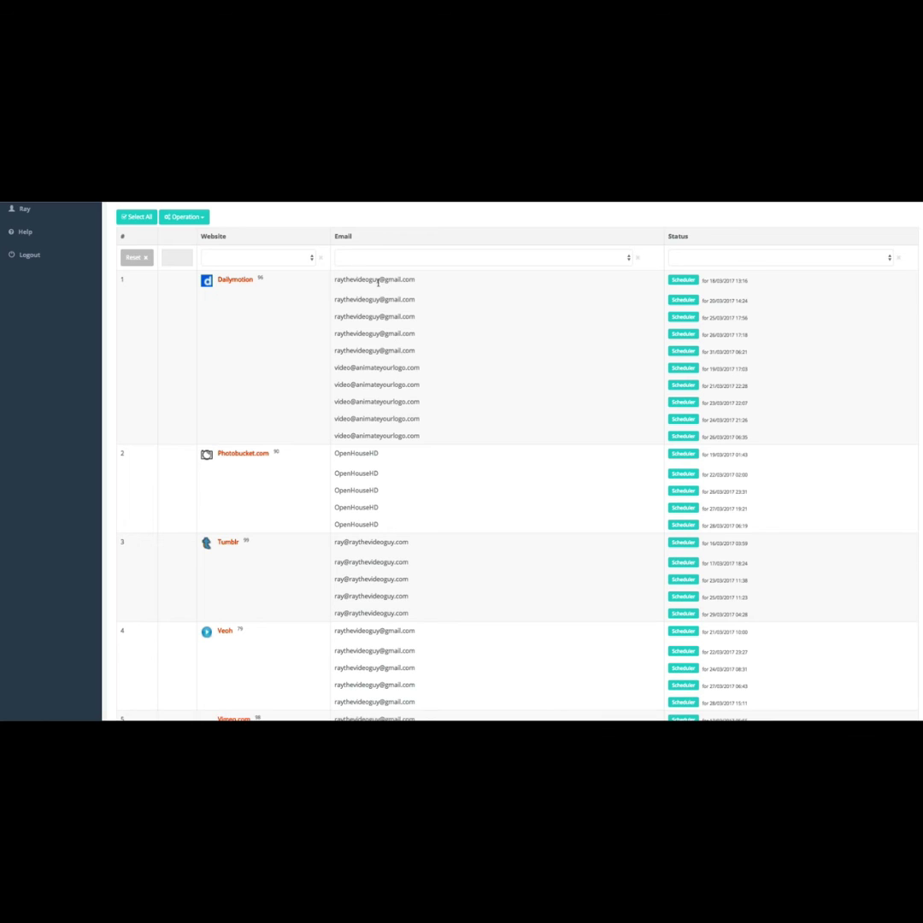
{"action": "scroll", "coordinate": [444, 402], "scroll_direction": "up", "scroll_amount": 4}
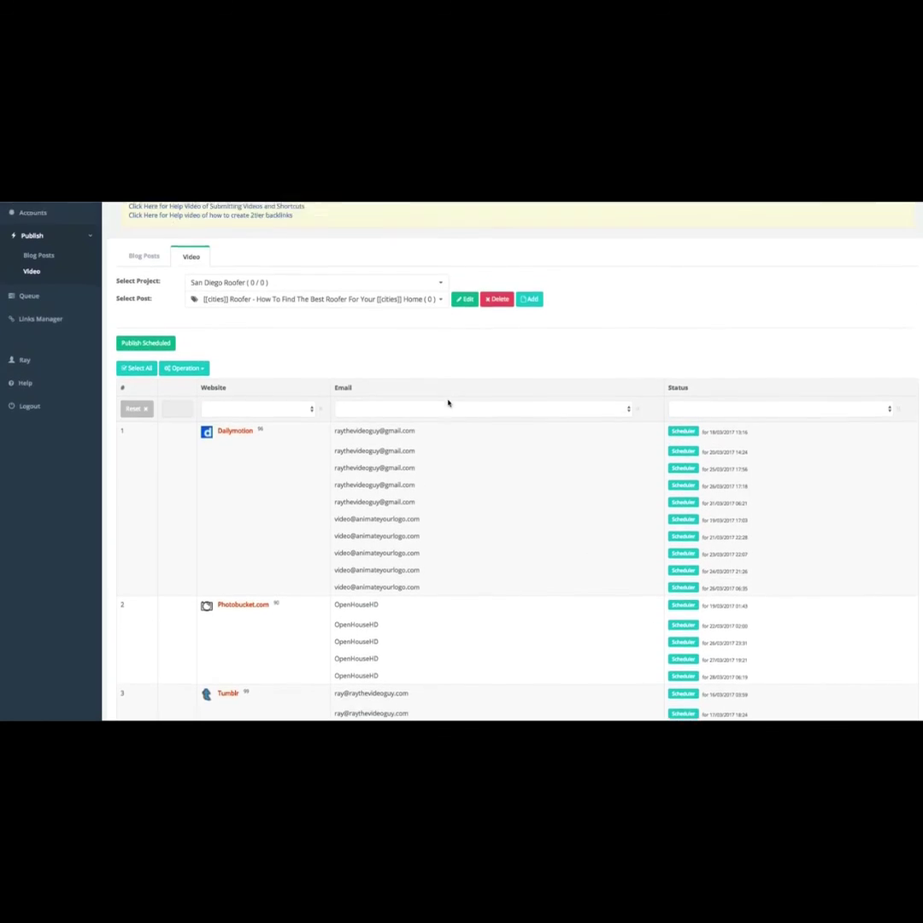
{"action": "scroll", "coordinate": [447, 402], "scroll_direction": "up", "scroll_amount": 3}
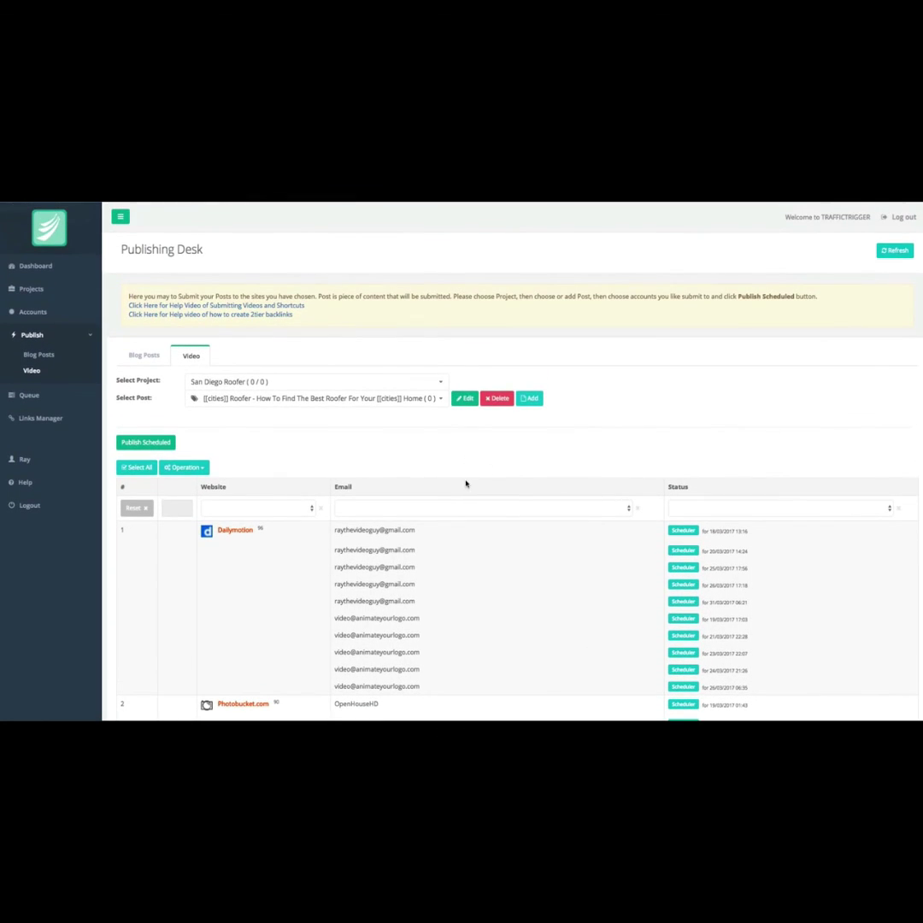